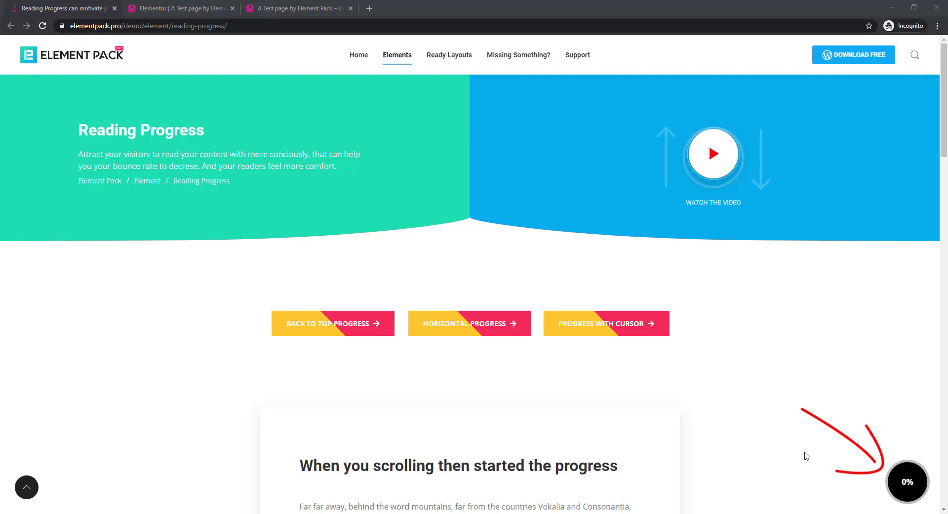
Examine how the circular reading progress indicator on the demo page responds along the full length of the article.
scroll(806, 455, down, 12)
scroll(806, 455, down, 5)
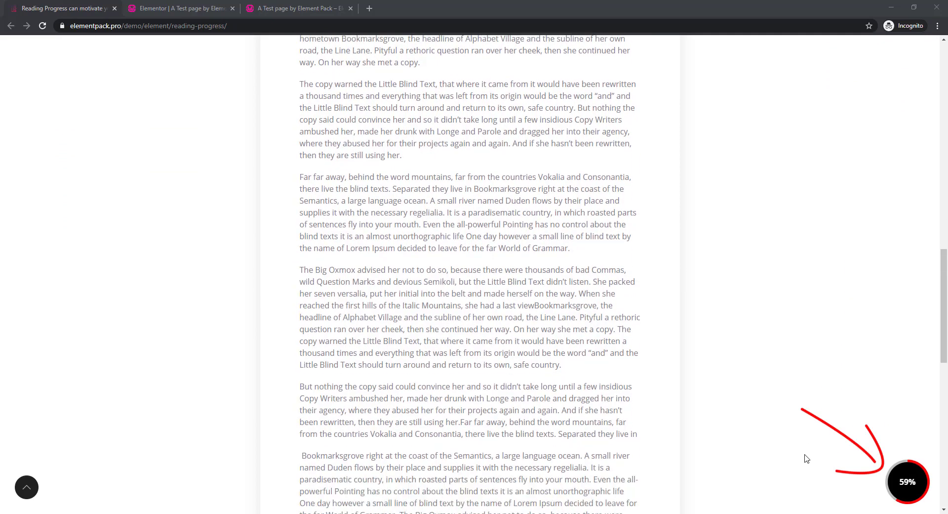
scroll(807, 458, down, 10)
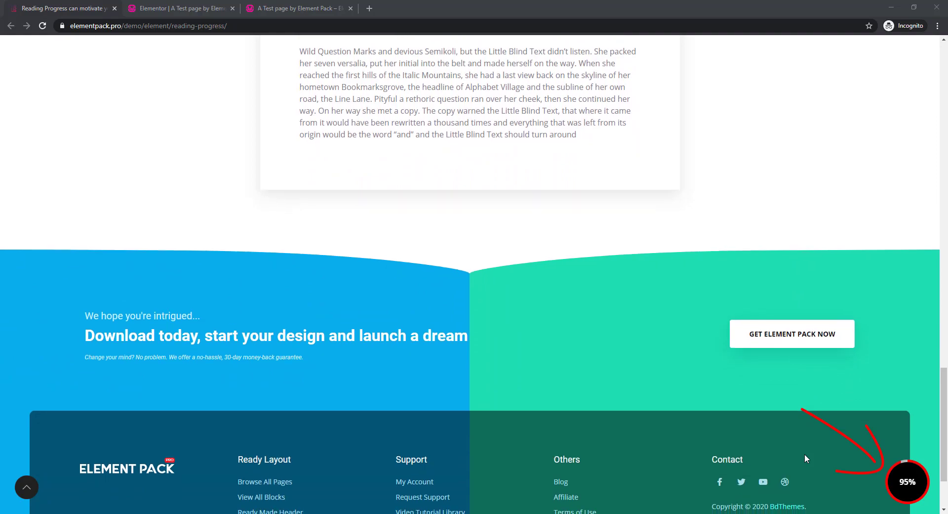
scroll(805, 455, up, 8)
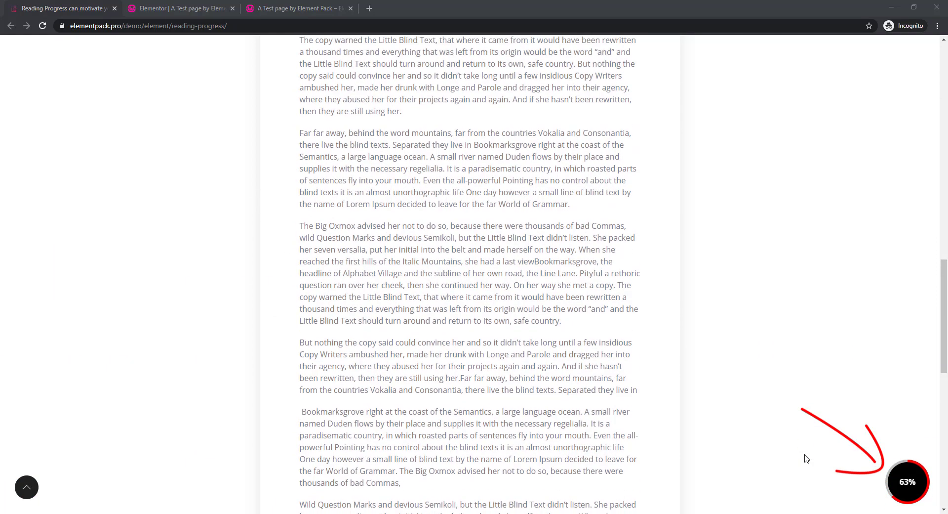
scroll(806, 459, up, 17)
scroll(806, 459, up, 1)
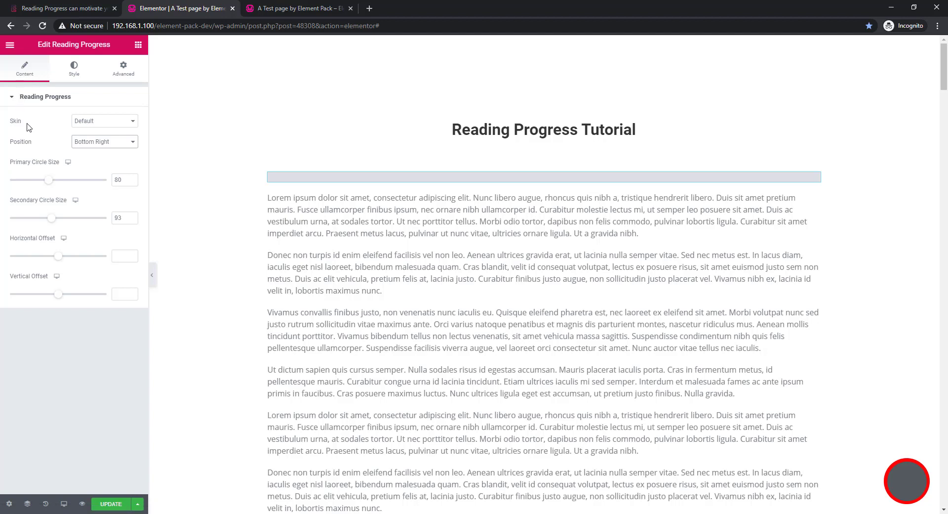
Set the Reading Progress skin to Back To Top With Progress and test its return-to-top arrow from the end of the page.
click(133, 124)
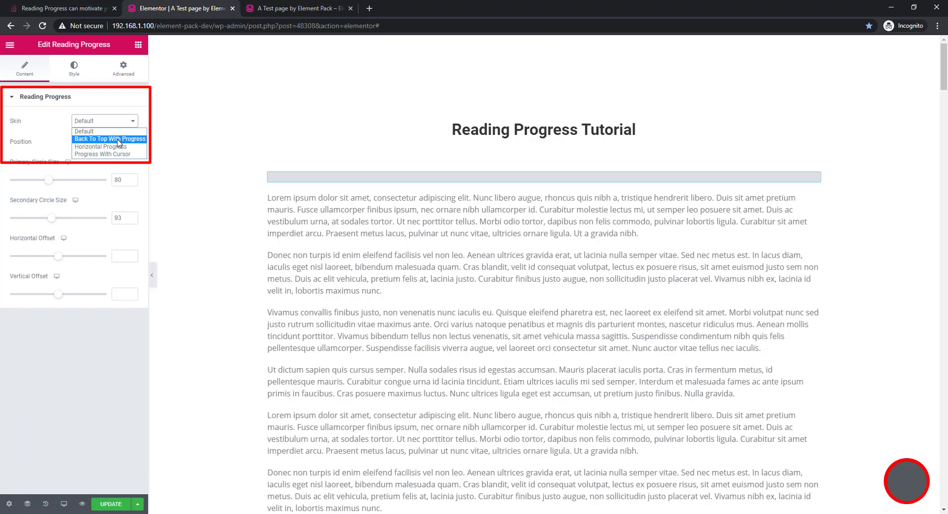
click(125, 139)
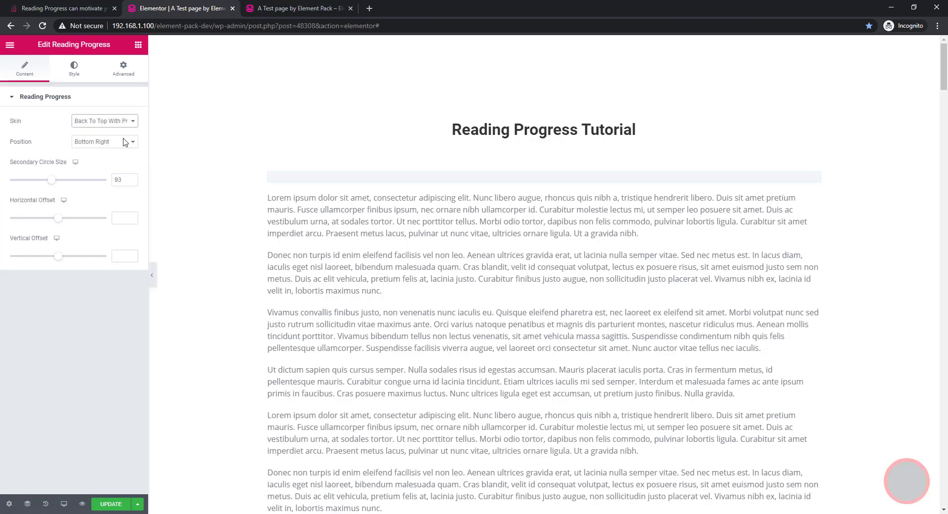
scroll(326, 286, down, 2)
scroll(326, 286, down, 10)
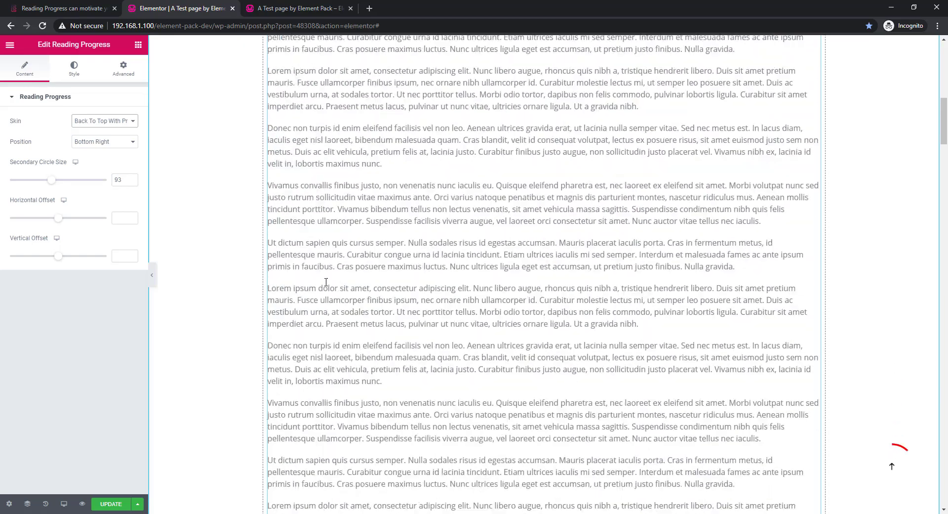
scroll(325, 282, down, 10)
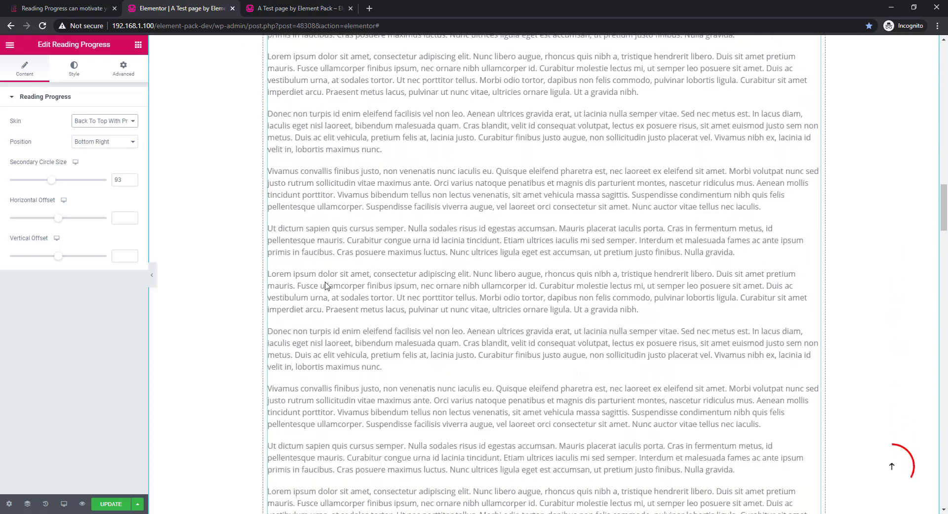
scroll(325, 285, down, 10)
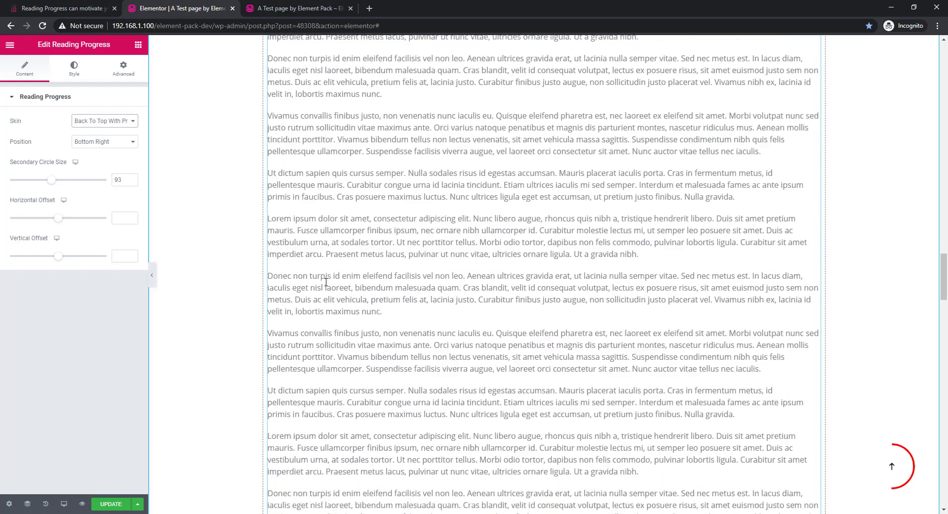
scroll(325, 282, down, 10)
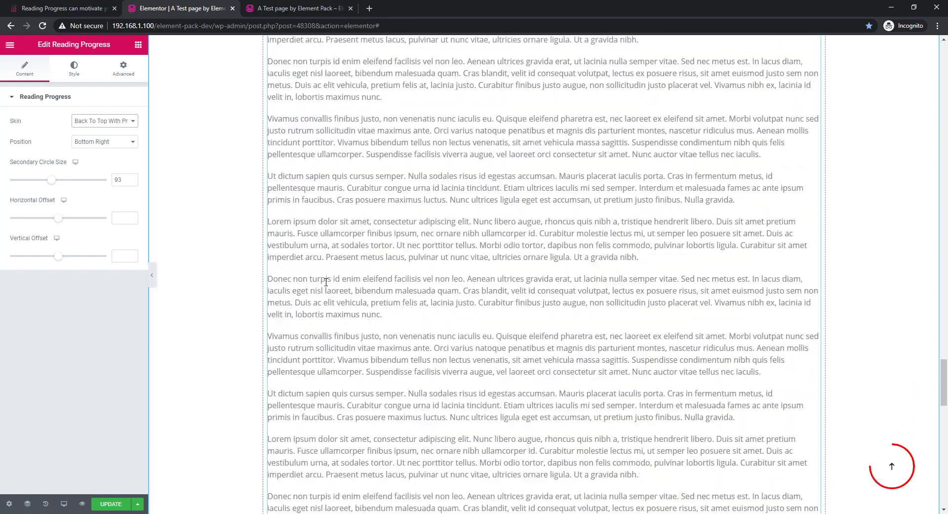
scroll(325, 282, down, 8)
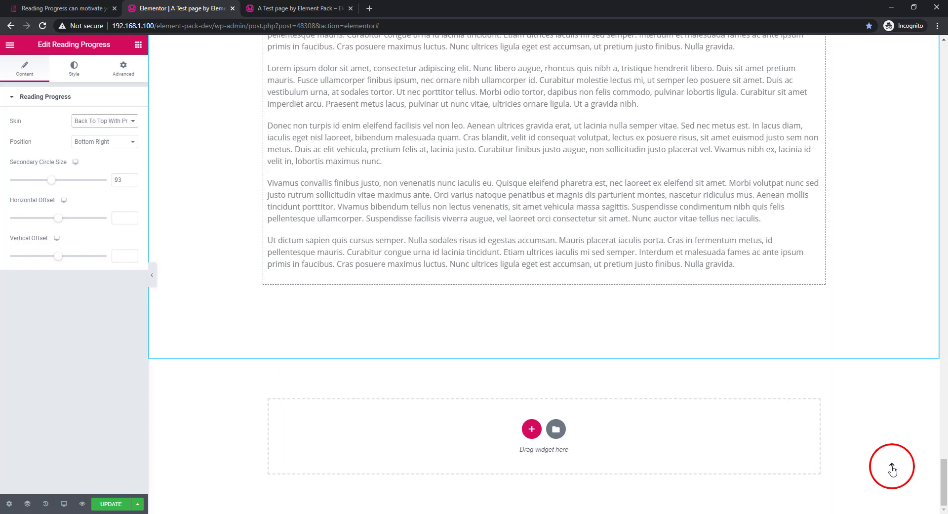
click(892, 469)
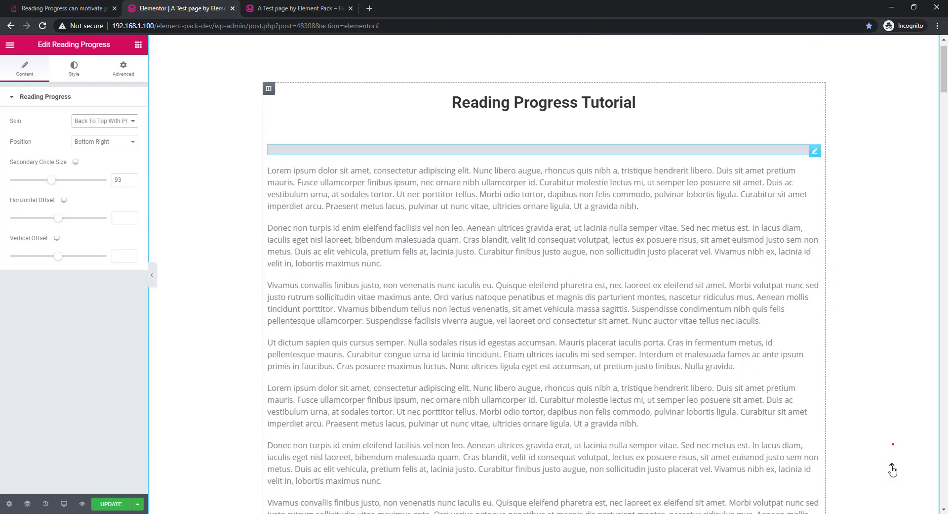
Switch the Reading Progress skin to Horizontal Progress and check how its bar fills over the length of the page.
click(134, 127)
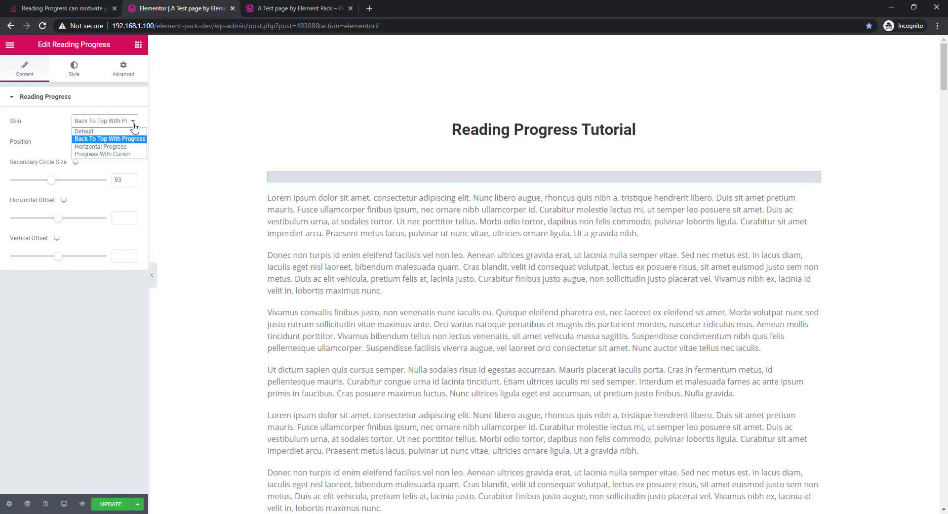
click(115, 148)
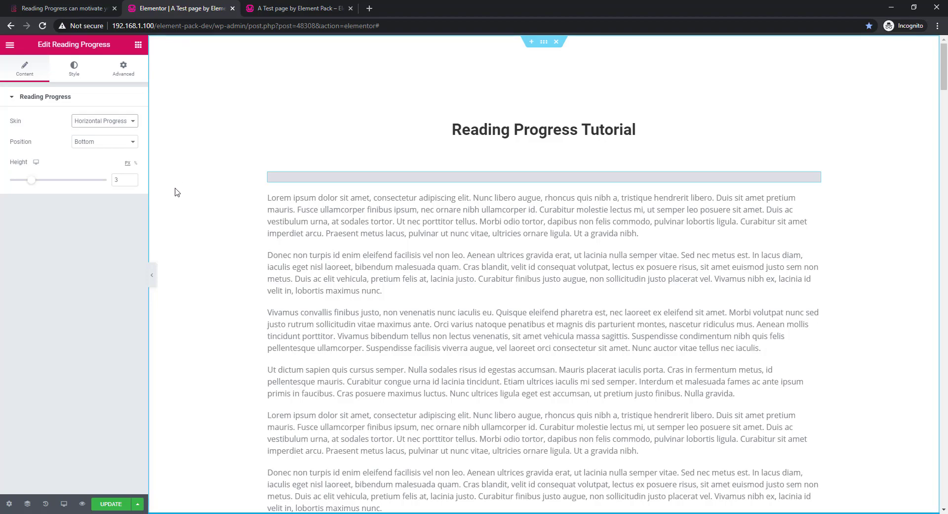
scroll(195, 222, down, 5)
scroll(200, 237, down, 20)
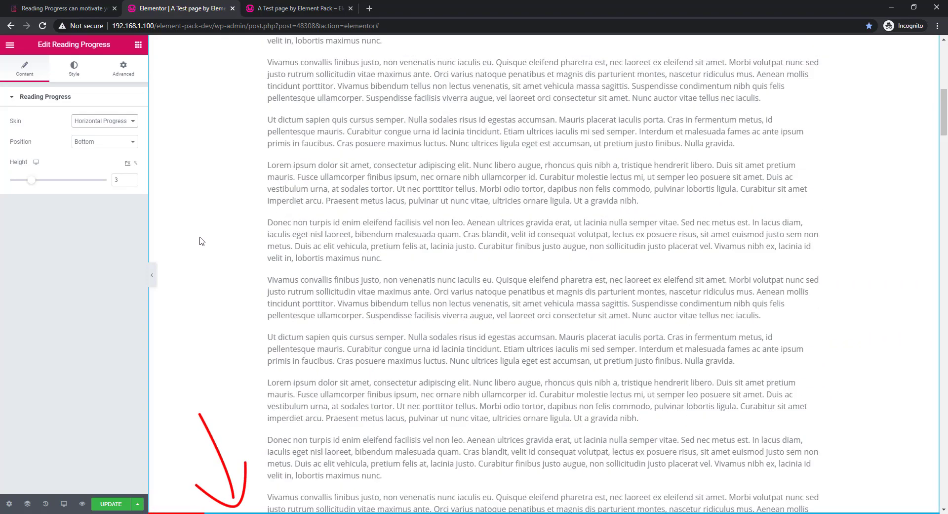
scroll(252, 316, down, 3)
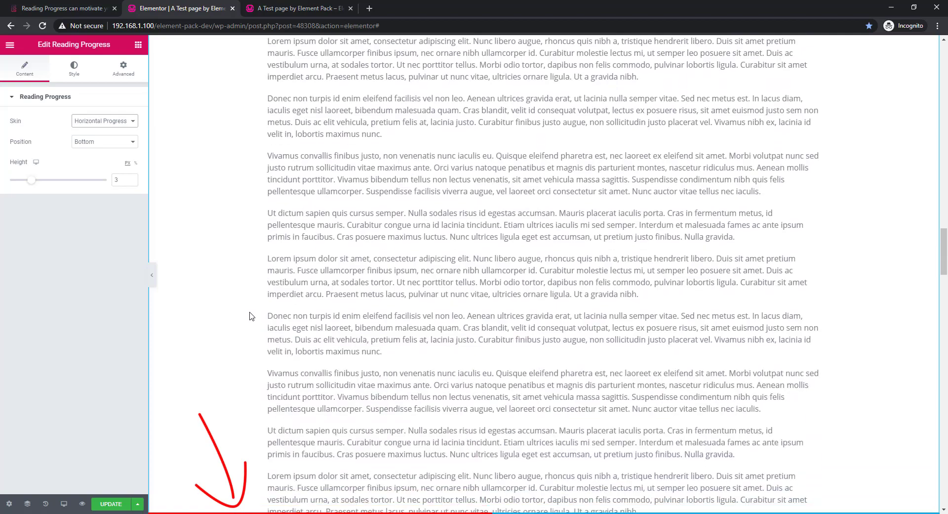
scroll(252, 316, down, 15)
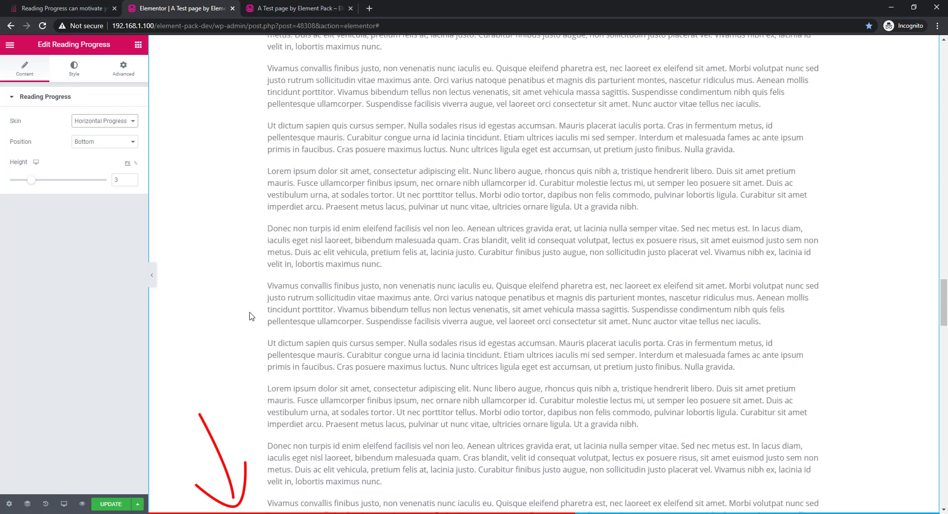
scroll(252, 316, down, 20)
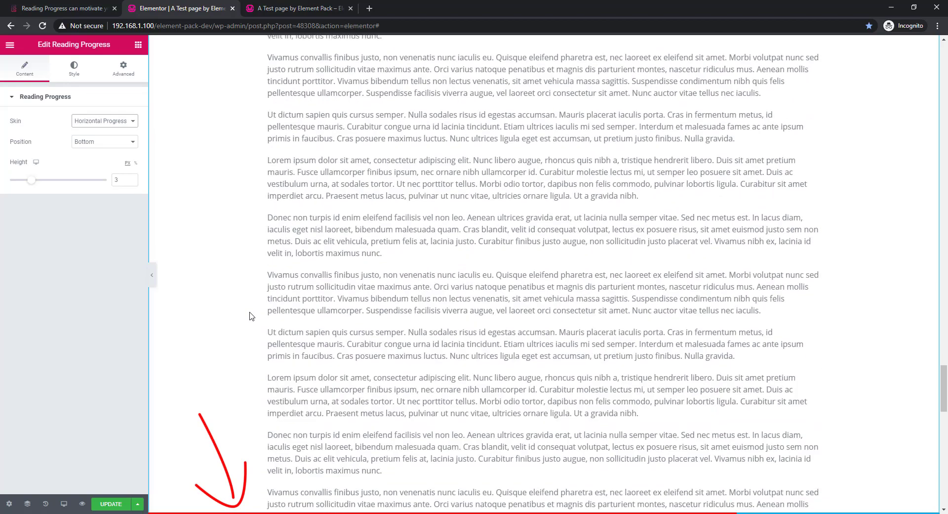
scroll(252, 316, down, 6)
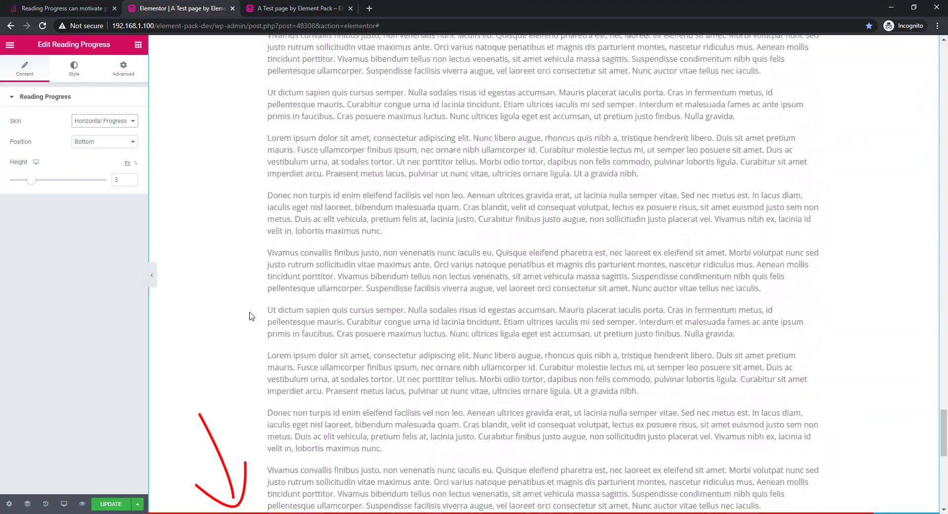
scroll(252, 316, up, 1)
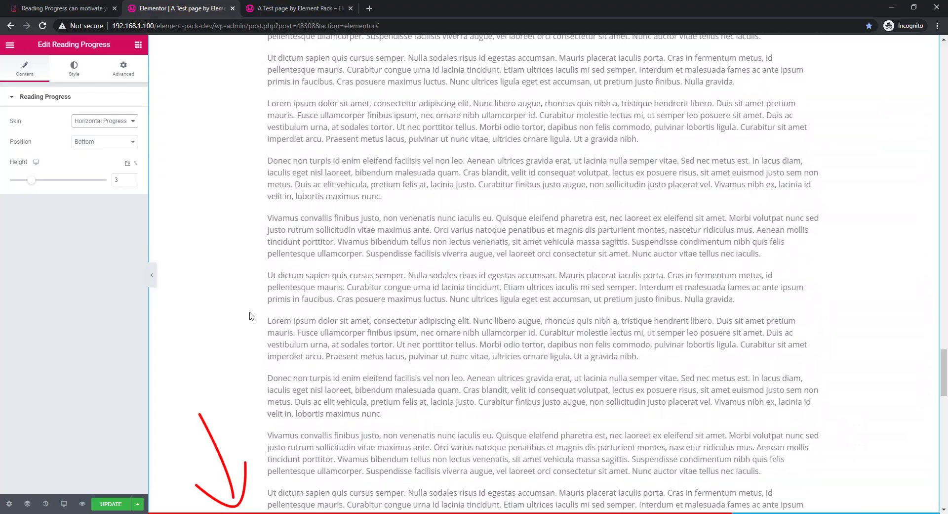
scroll(252, 316, down, 20)
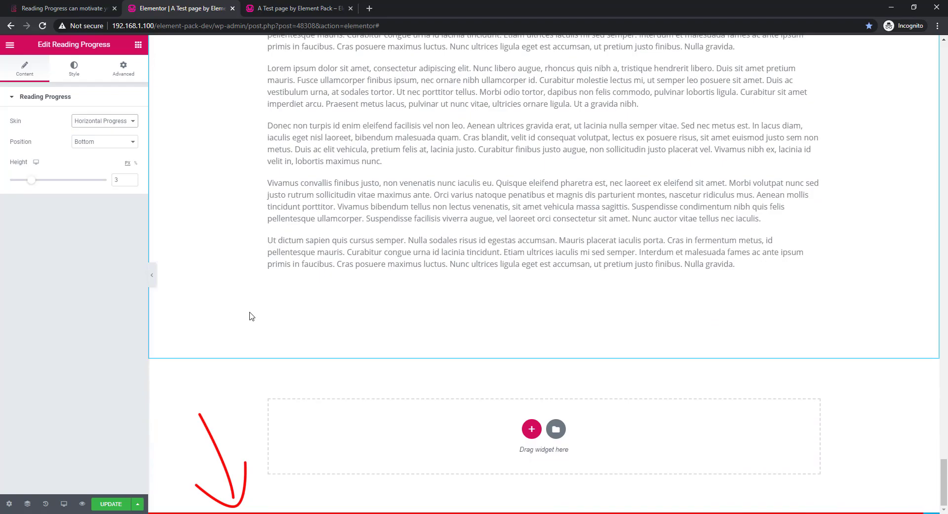
scroll(252, 317, up, 15)
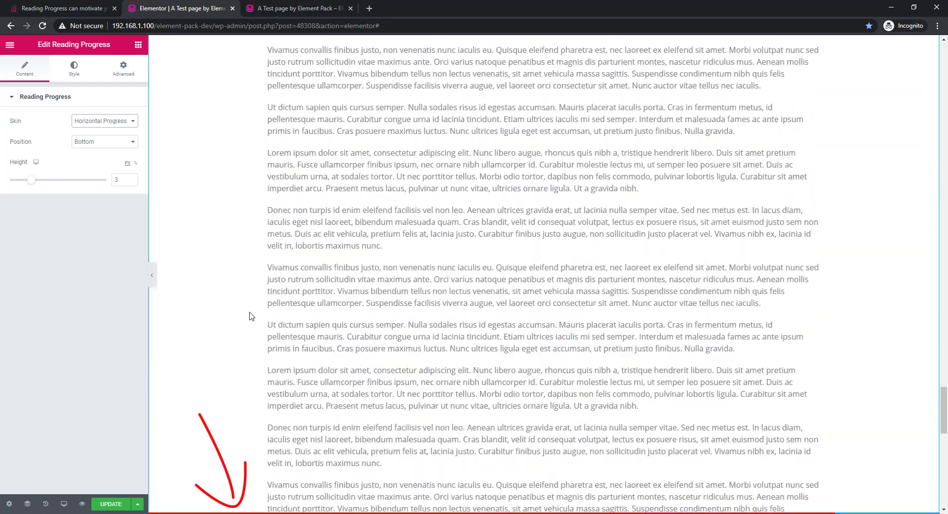
scroll(251, 317, up, 15)
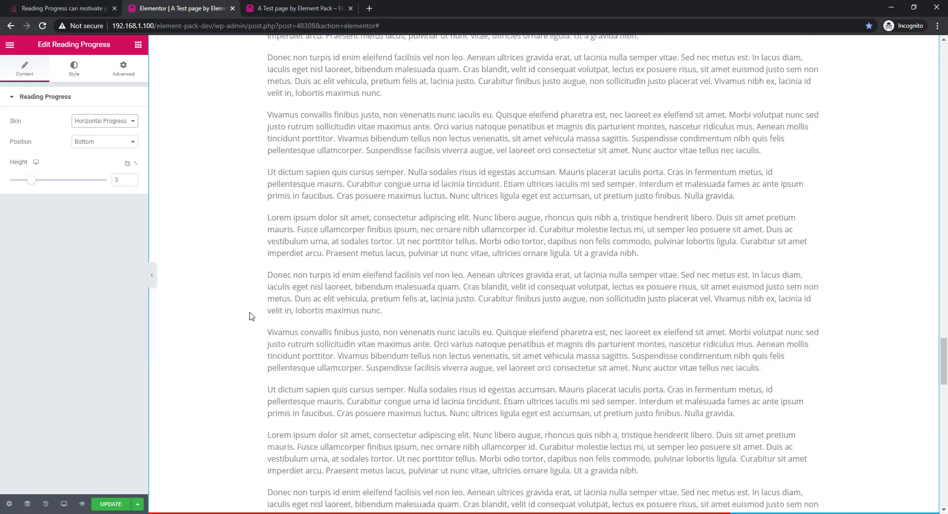
Set the horizontal progress bar's position to Top and check how it fills along the page.
click(130, 143)
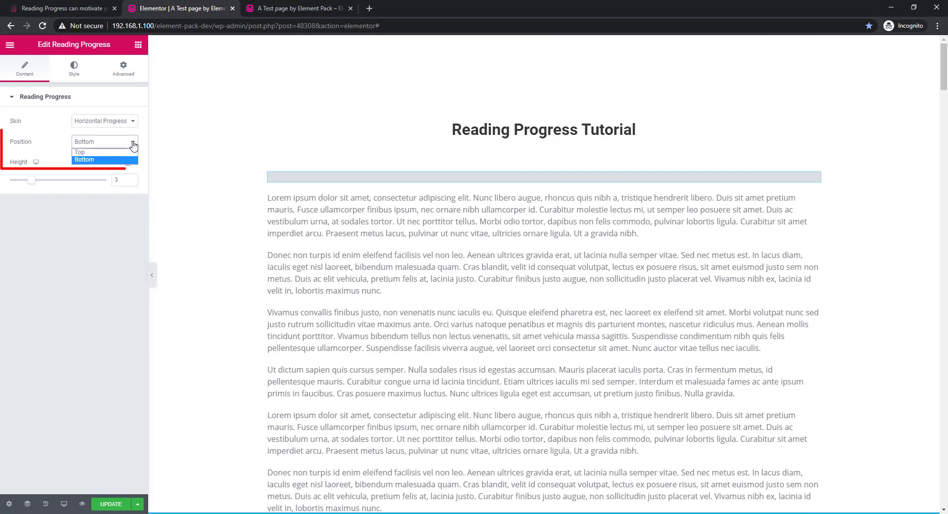
click(103, 152)
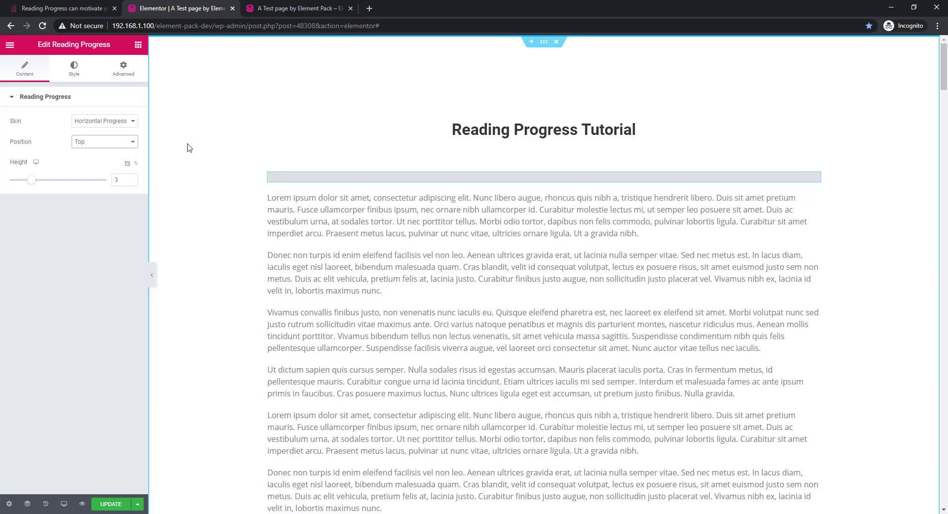
scroll(188, 147, down, 10)
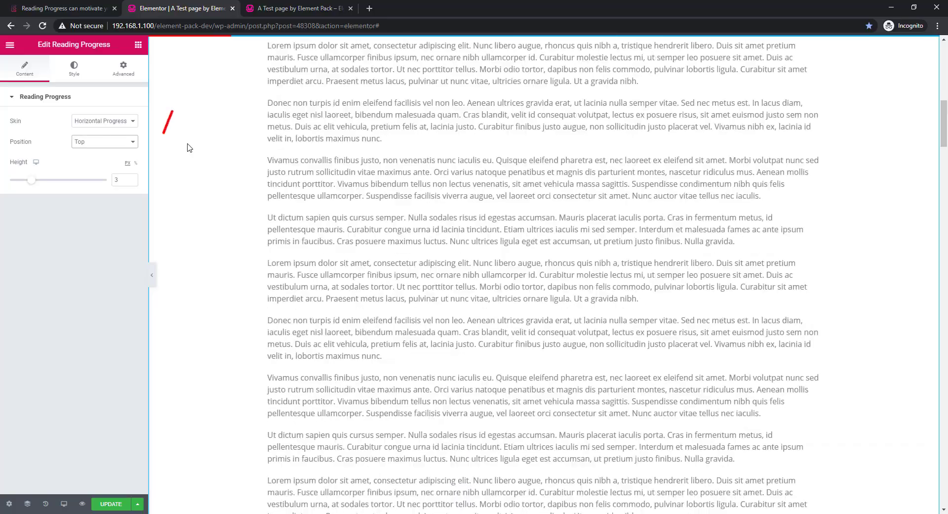
scroll(187, 148, down, 20)
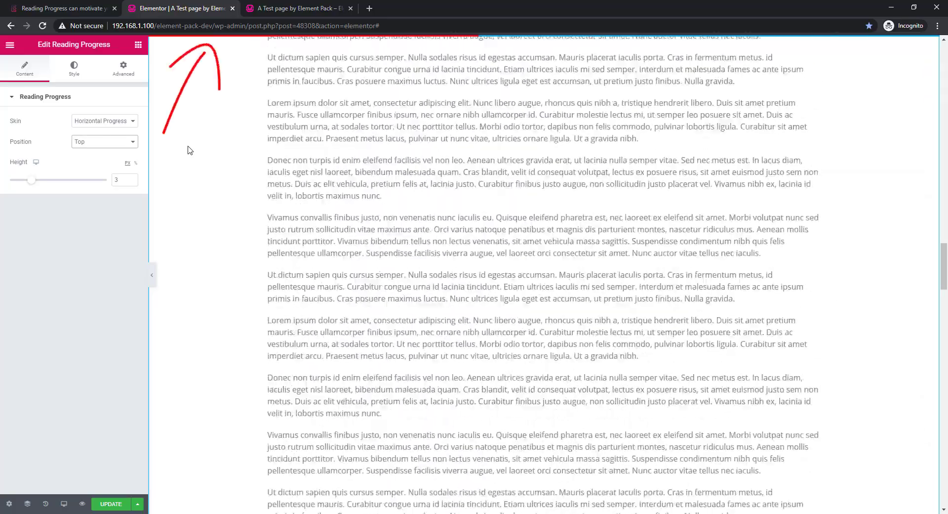
scroll(188, 151, up, 20)
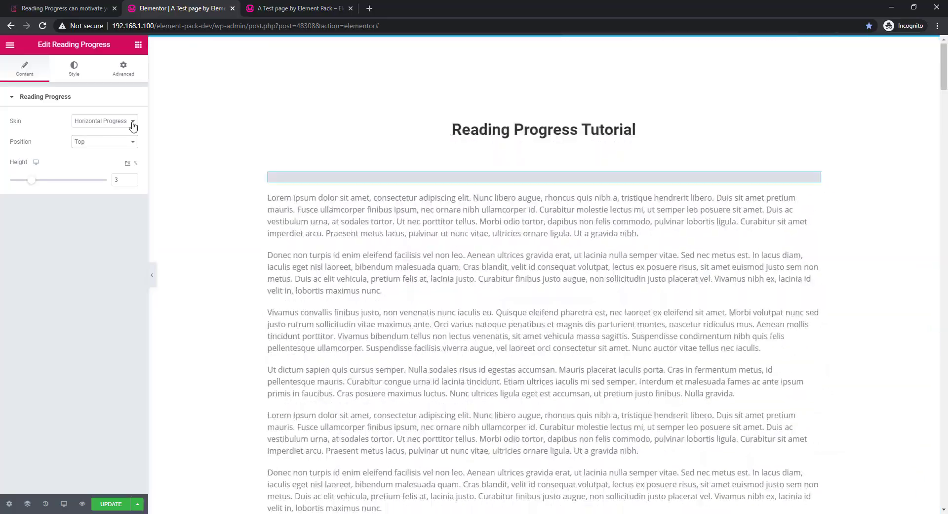
Change the Reading Progress skin to Progress With Cursor and check the ring around the pointer along the page.
click(132, 122)
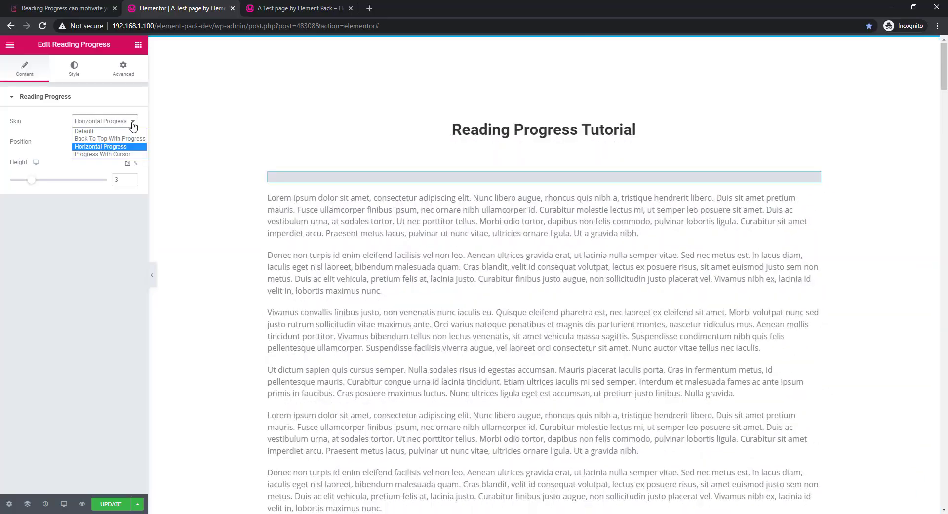
click(103, 154)
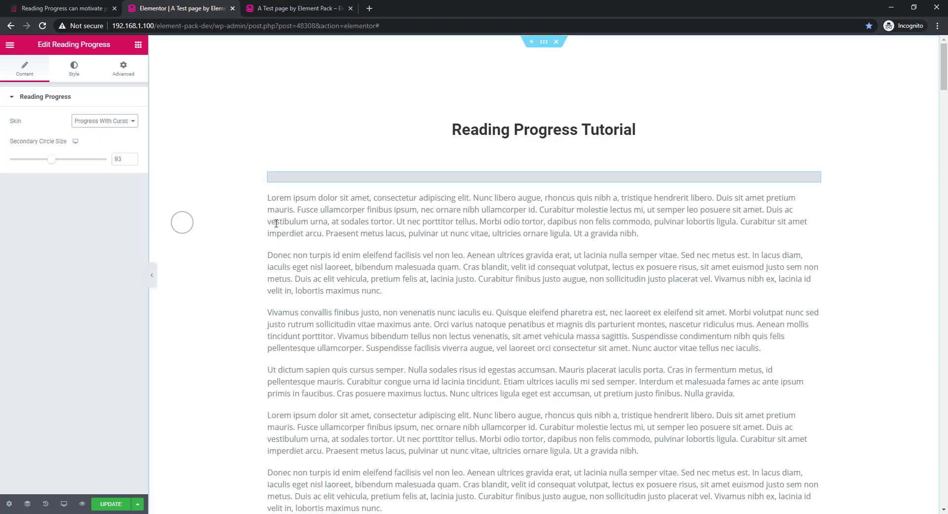
scroll(304, 263, down, 15)
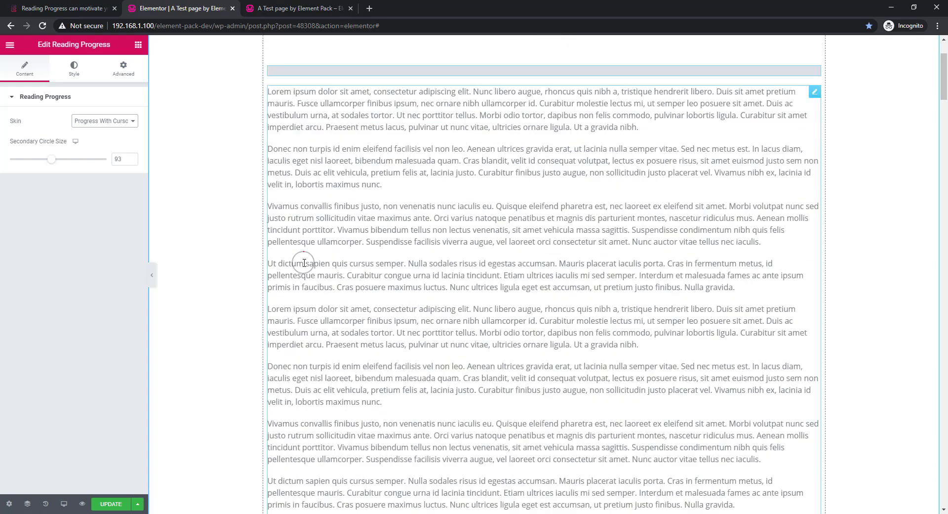
scroll(305, 262, down, 15)
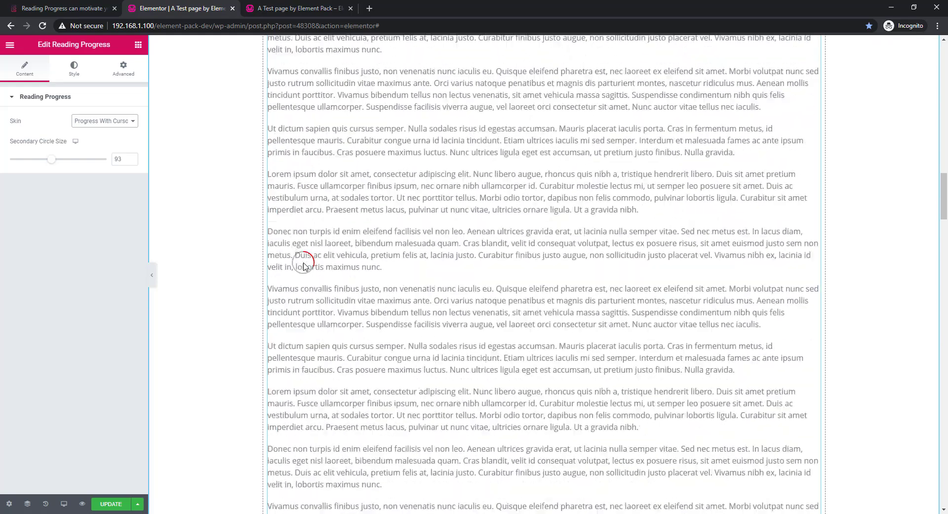
scroll(304, 262, down, 15)
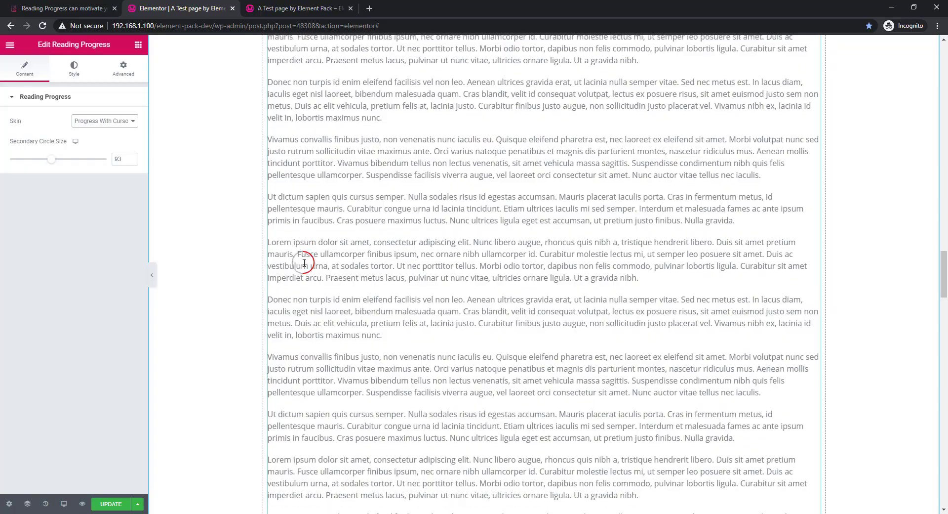
scroll(304, 262, down, 15)
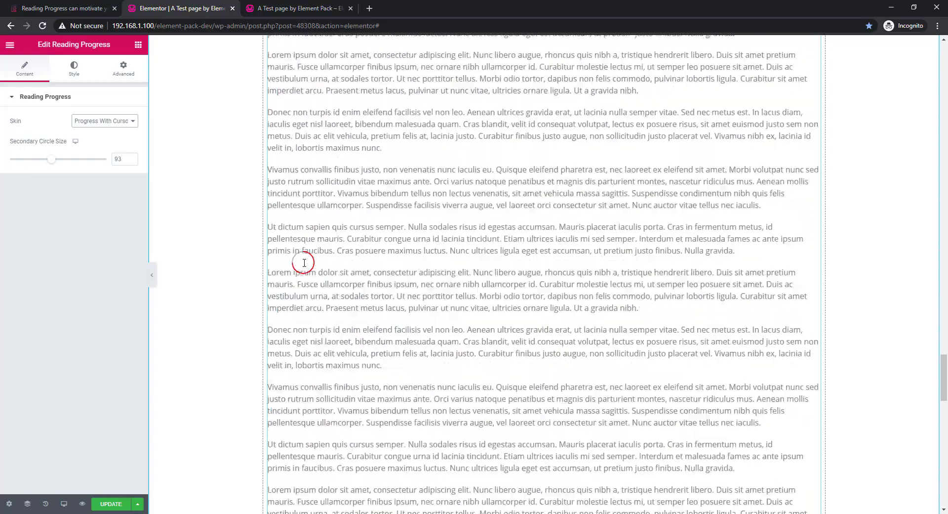
scroll(305, 263, up, 20)
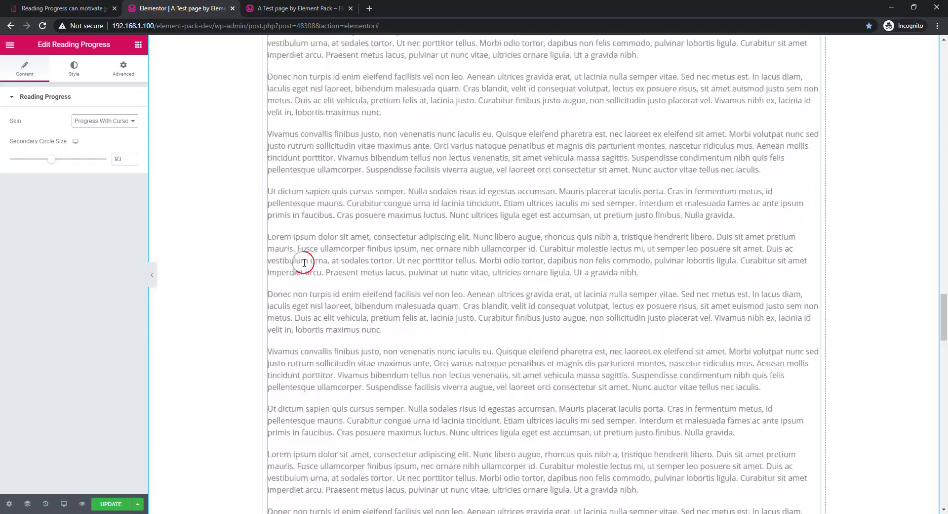
Set the Secondary Circle Size of the Progress With Cursor skin to 115.
scroll(304, 263, up, 6)
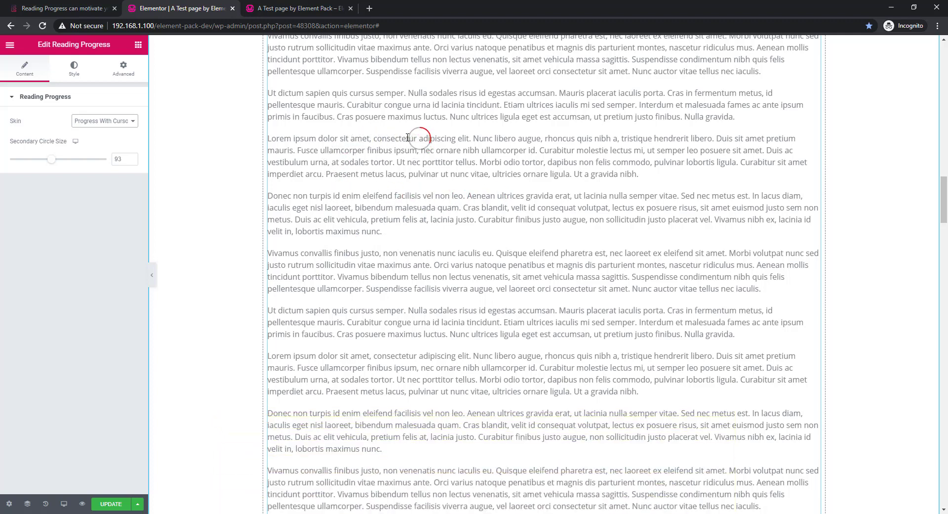
scroll(395, 198, up, 20)
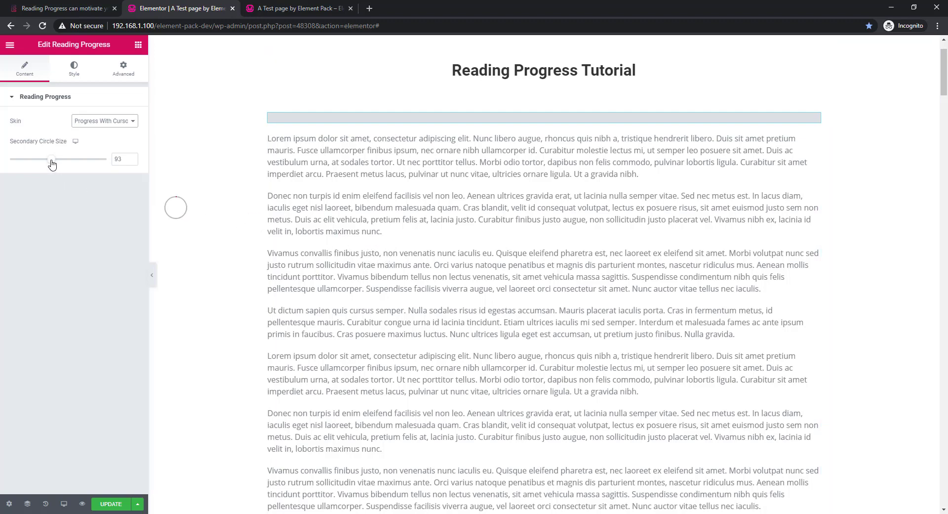
drag(52, 163, 73, 160)
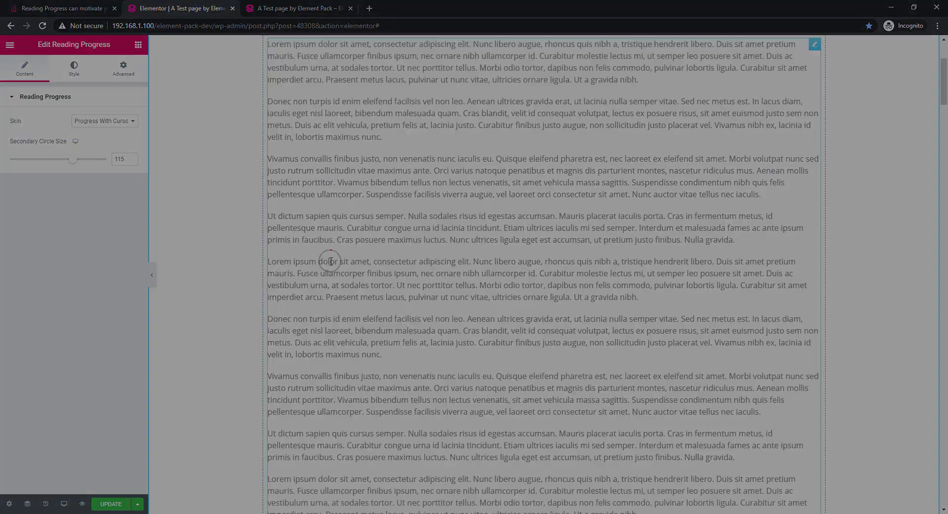
Switch the Reading Progress skin to Back To Top With Progress, position it Top Right, and check its ring along the page.
click(103, 121)
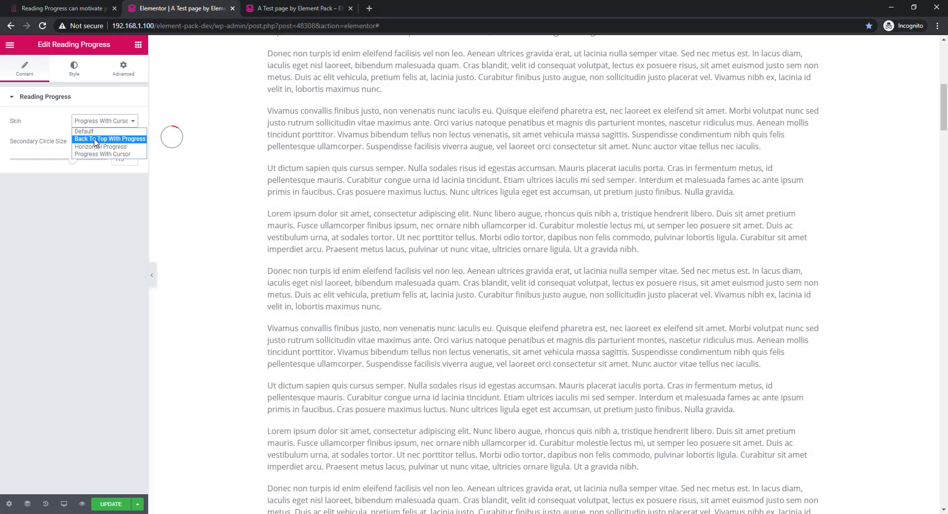
click(95, 140)
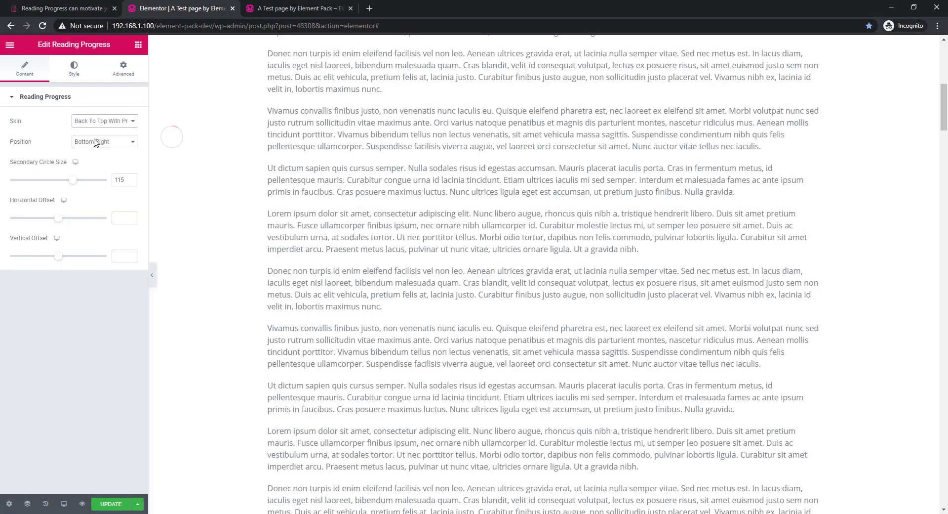
click(130, 144)
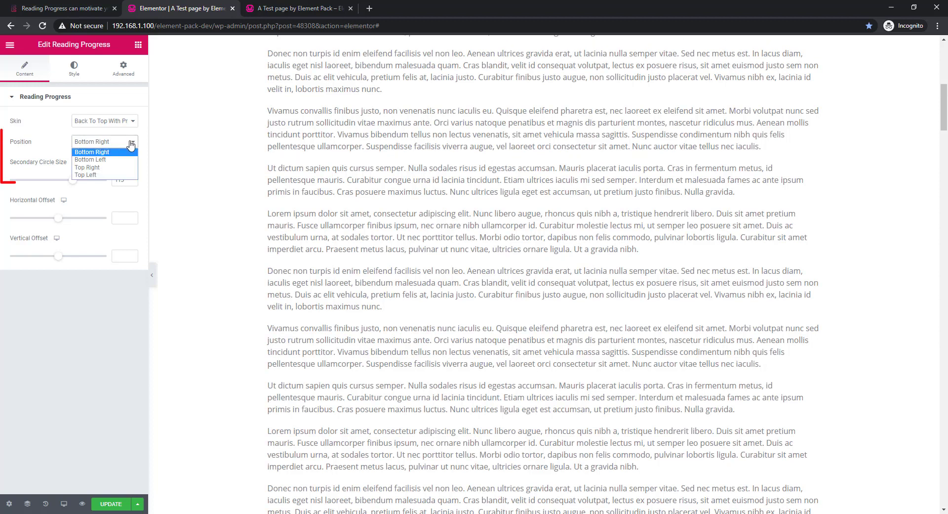
click(87, 167)
scroll(410, 248, down, 5)
scroll(411, 249, down, 12)
scroll(410, 249, down, 10)
scroll(411, 249, down, 10)
Move the back-to-top progress ring to the Top Left position and check it along the page.
click(132, 141)
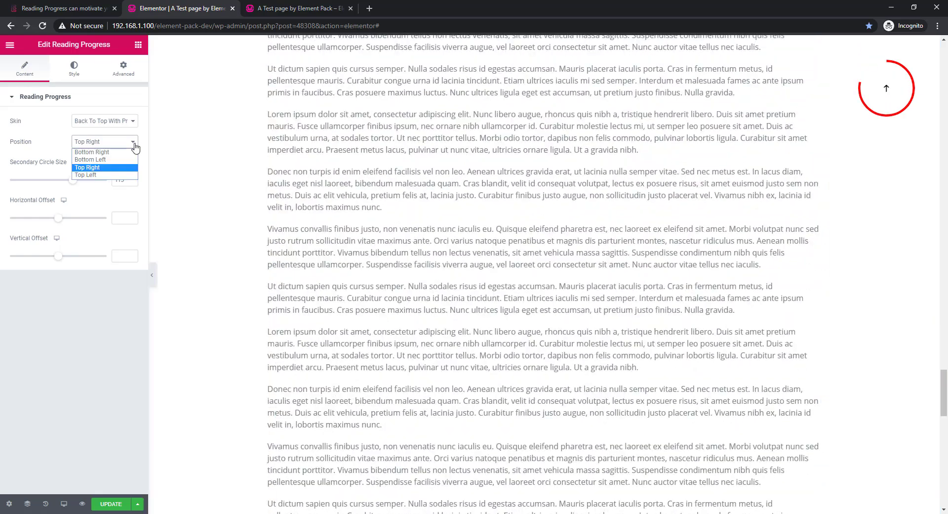
click(97, 176)
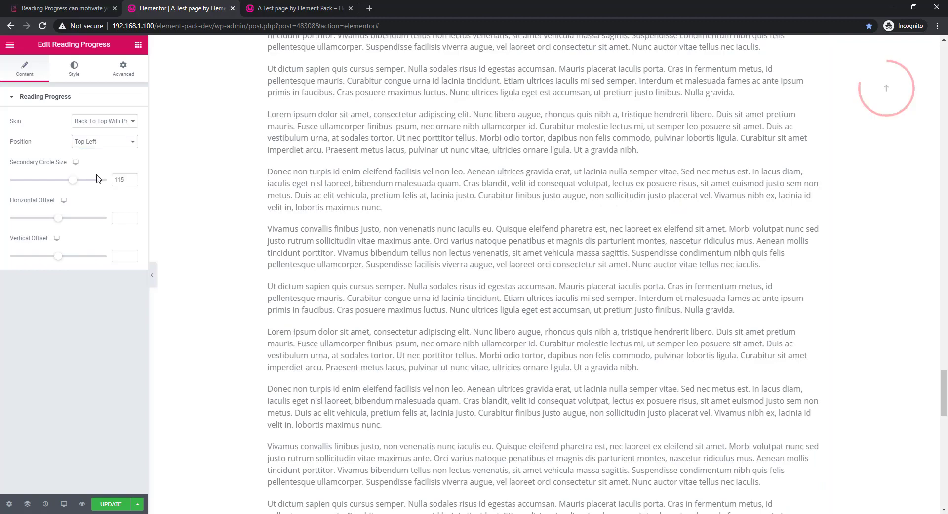
scroll(220, 147, down, 3)
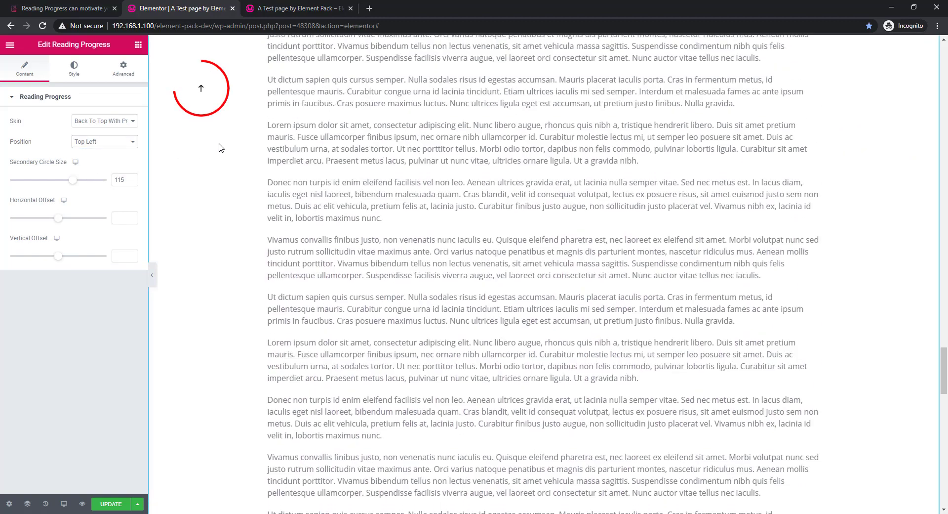
scroll(220, 147, up, 5)
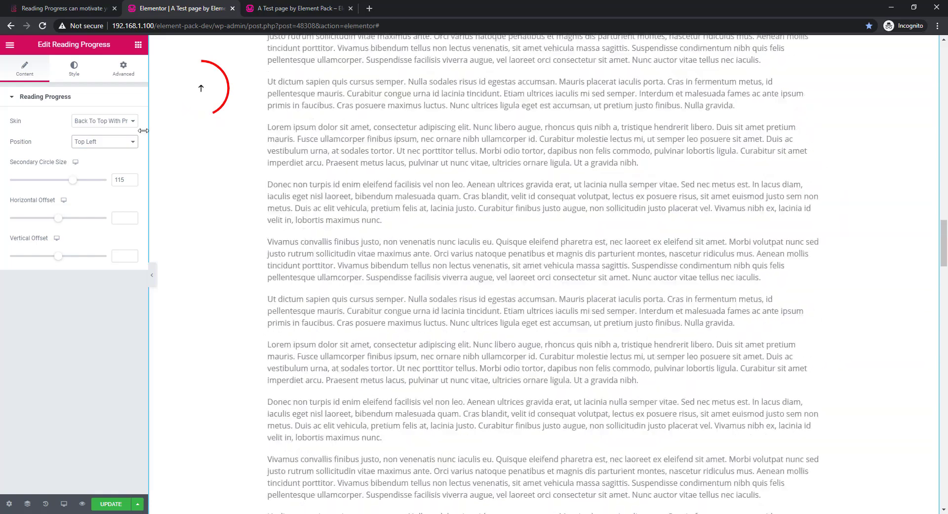
Set the back-to-top ring's position to Bottom Right and check it further along the page.
click(130, 142)
click(105, 152)
scroll(206, 160, down, 10)
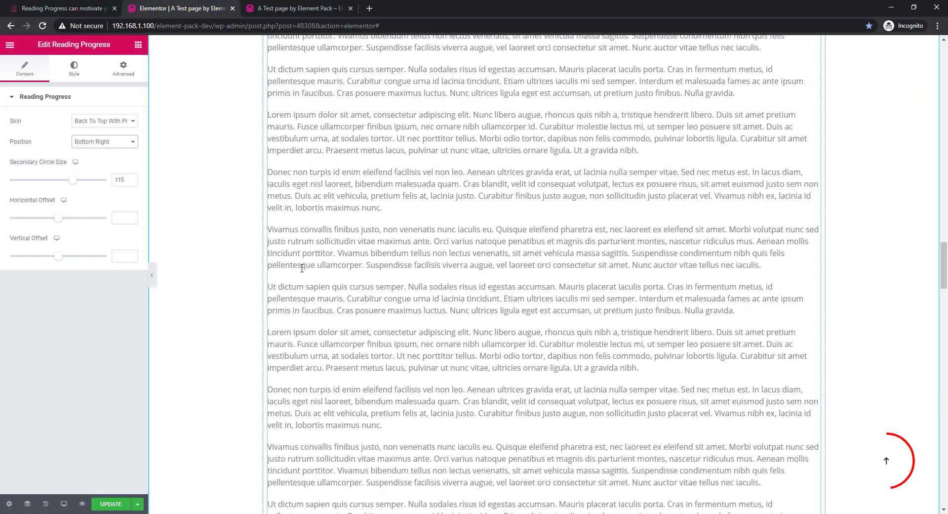
Place the back-to-top progress ring at Bottom Left and check how it fills along the page.
click(132, 148)
click(96, 167)
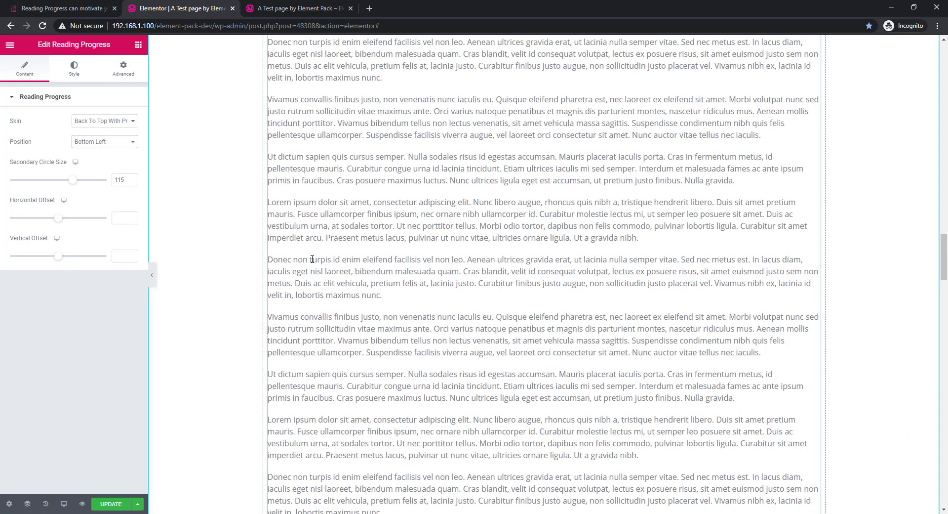
scroll(312, 259, down, 5)
scroll(311, 260, down, 10)
Set the back-to-top ring's Secondary Circle Size to 87, Horizontal Offset to 101 and Vertical Offset to 6.
mouse_move(73, 179)
mouse_down()
mouse_move(25, 181)
mouse_move(75, 184)
mouse_move(22, 189)
mouse_move(46, 191)
mouse_up()
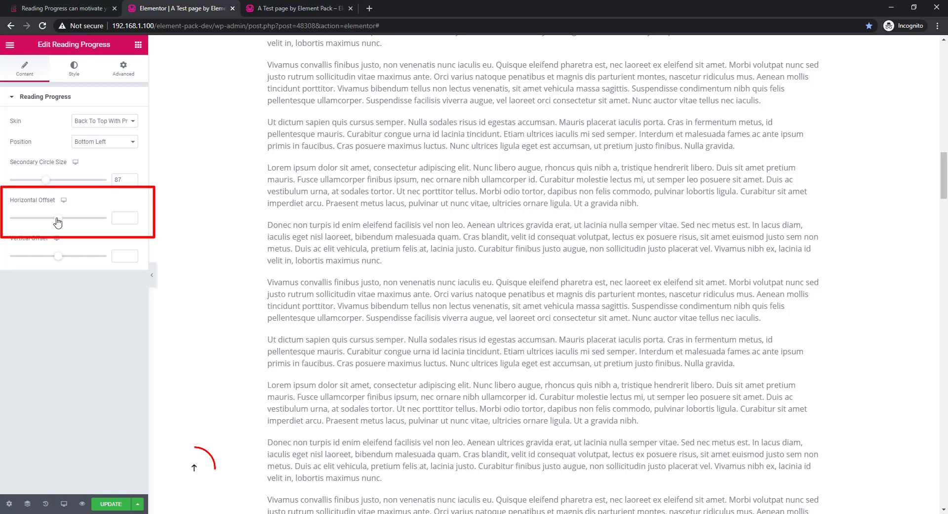
mouse_move(58, 221)
mouse_down()
mouse_move(108, 224)
mouse_move(90, 225)
mouse_up()
drag(59, 256, 71, 261)
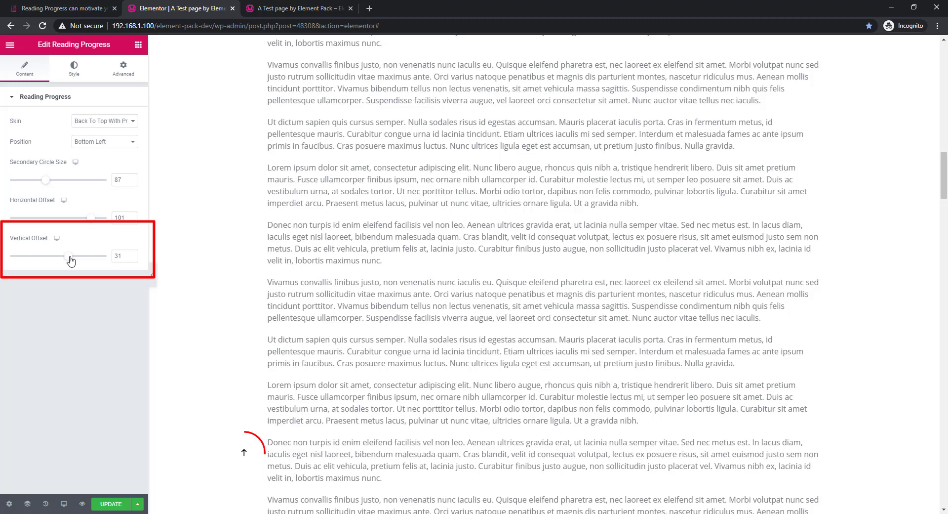
drag(71, 261, 89, 261)
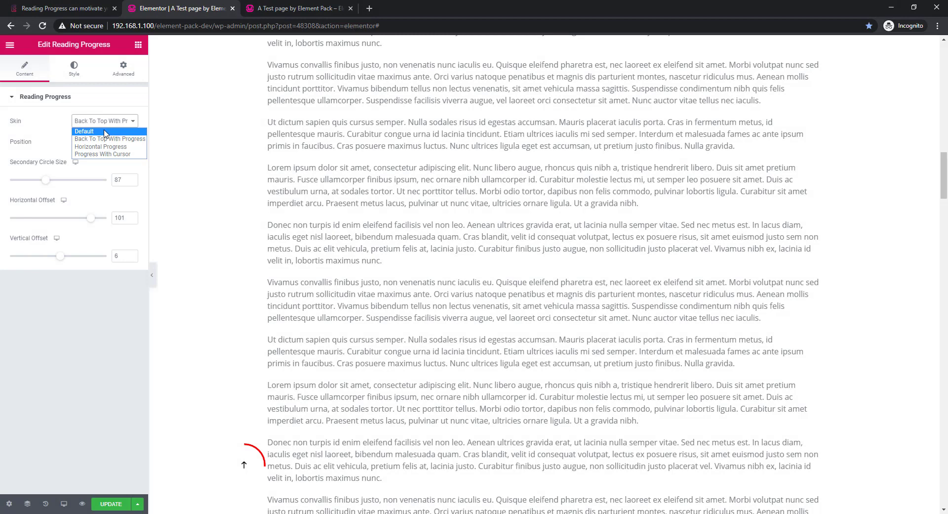
Switch to the Default skin with Primary Circle Size 64, Secondary Circle Size 86, Horizontal Offset 63 and Vertical Offset 12.
click(104, 132)
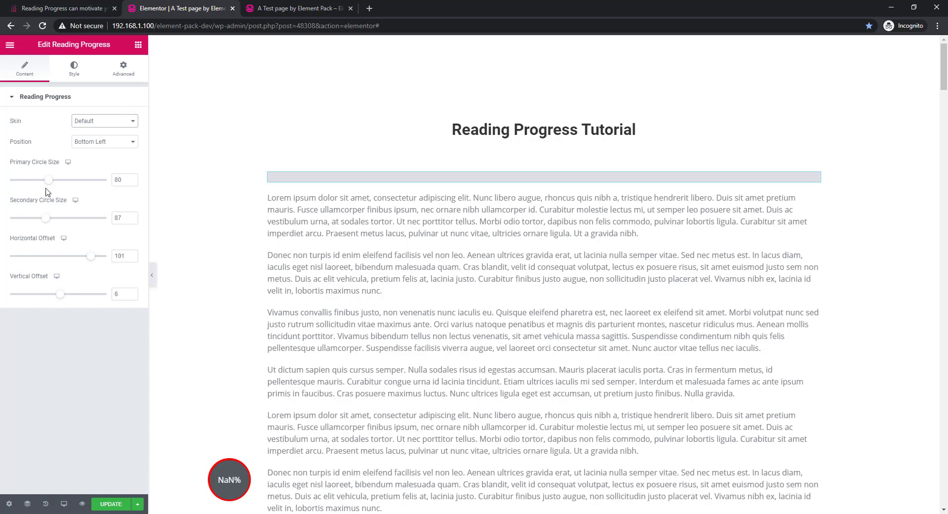
mouse_move(48, 184)
mouse_down()
mouse_move(10, 183)
mouse_move(40, 186)
mouse_move(34, 184)
mouse_up()
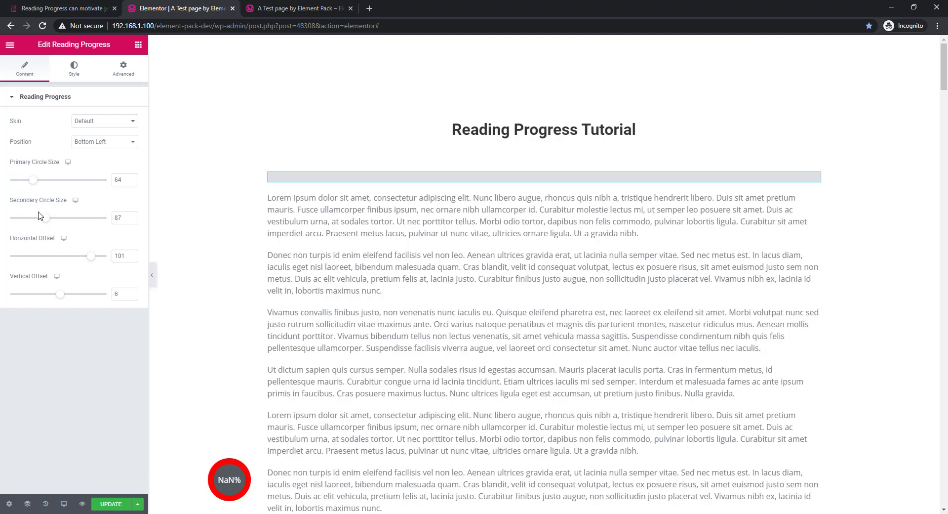
mouse_move(48, 224)
mouse_down()
mouse_move(75, 219)
mouse_move(65, 218)
mouse_up()
click(66, 255)
mouse_move(66, 257)
mouse_down()
mouse_move(57, 258)
mouse_move(83, 261)
mouse_up()
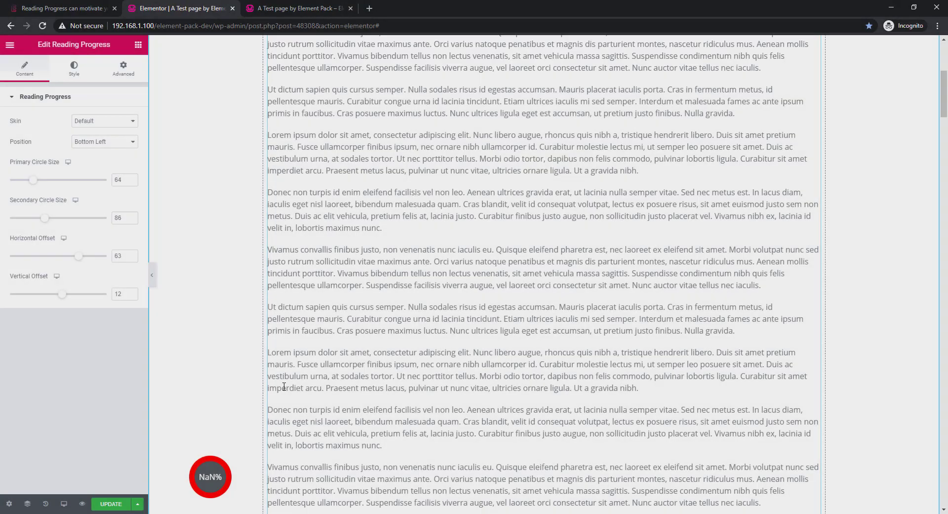
Update the test page with the Default skin settings and open a preview of the changes.
scroll(284, 386, up, 7)
scroll(284, 386, down, 8)
scroll(284, 386, down, 6)
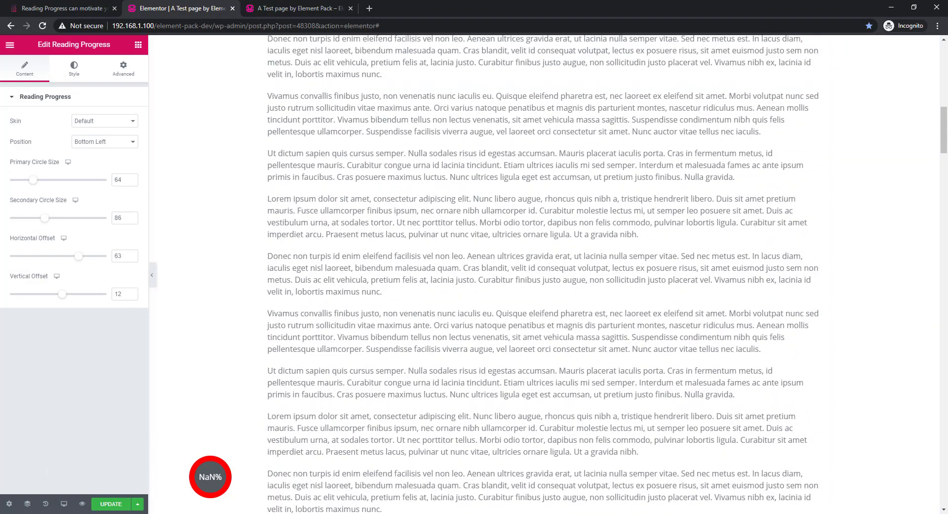
click(112, 505)
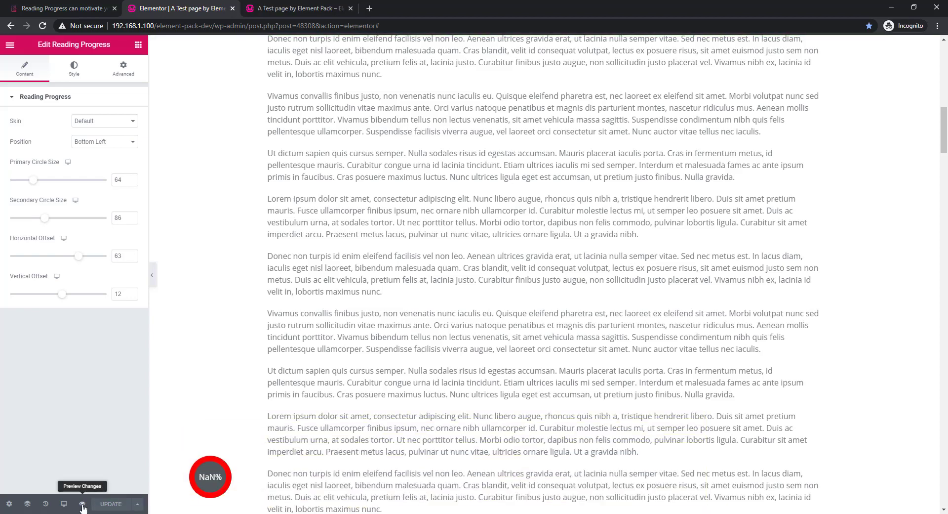
click(82, 504)
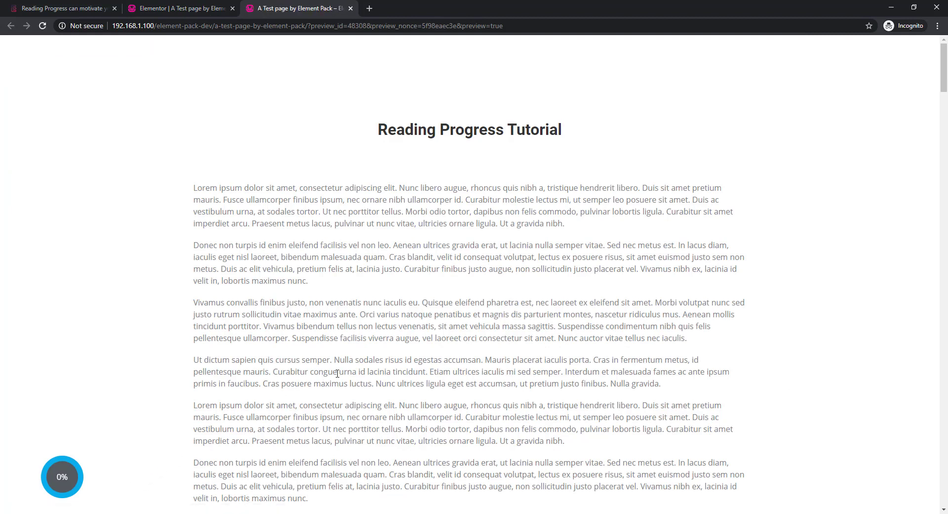
Examine how the Default skin's percentage and circle respond while moving down and back up the previewed page.
scroll(337, 373, down, 10)
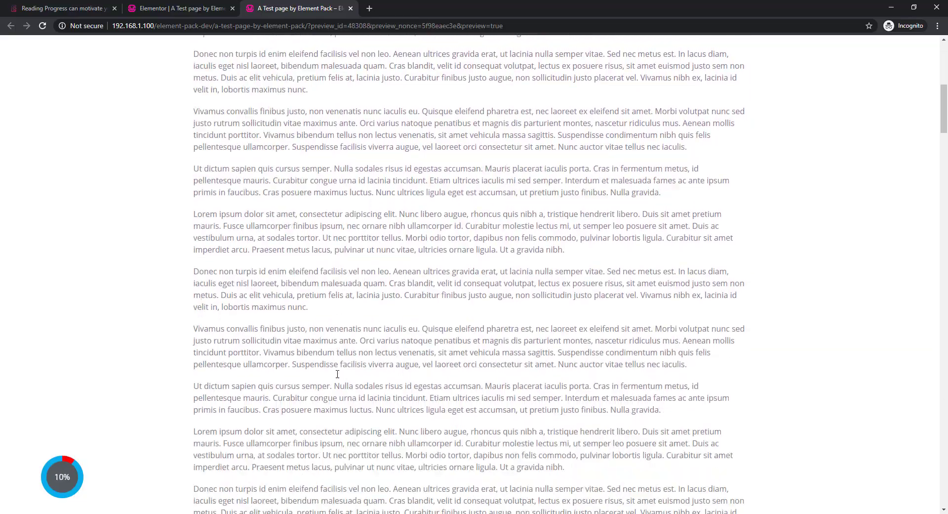
scroll(338, 373, down, 12)
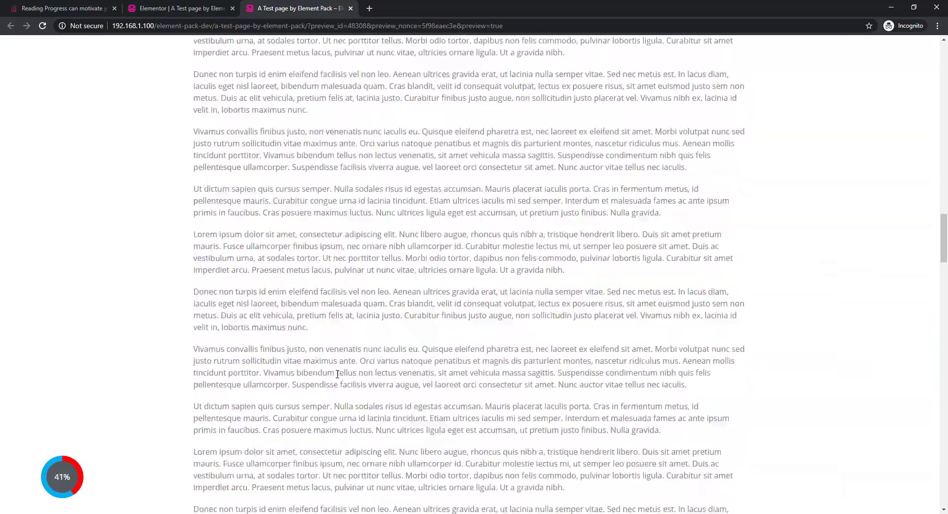
scroll(338, 375, down, 10)
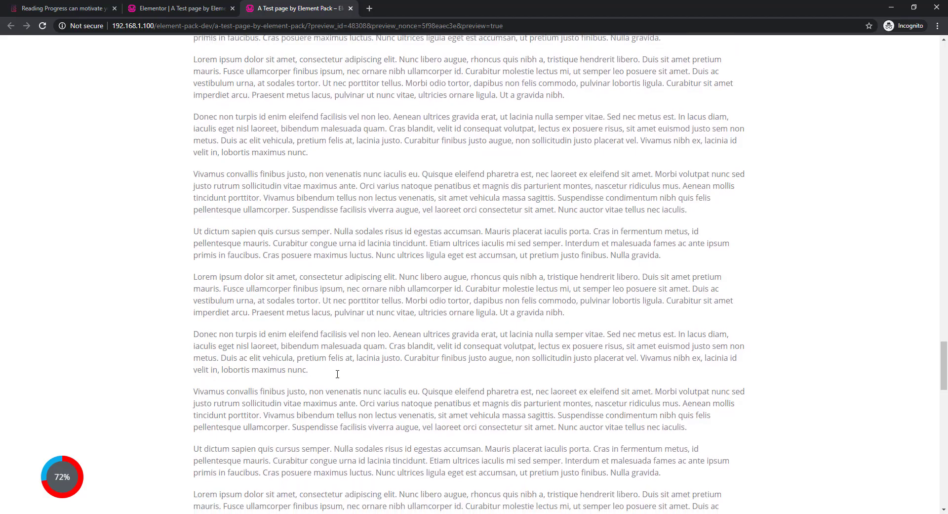
scroll(337, 374, down, 7)
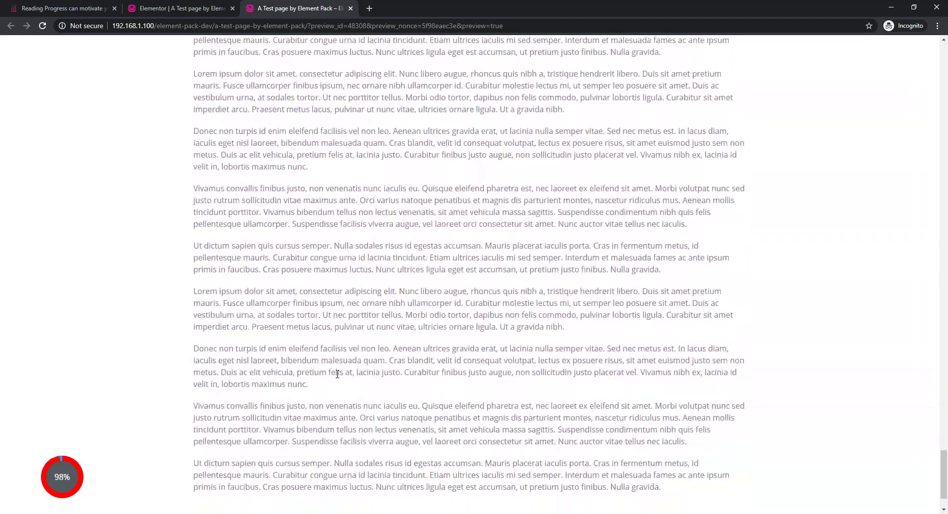
scroll(338, 378, up, 3)
scroll(338, 378, up, 10)
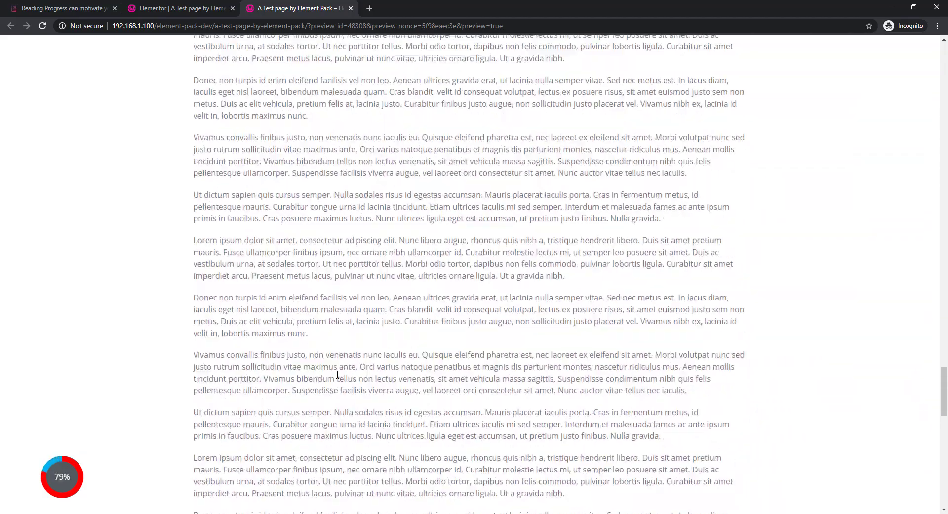
scroll(337, 375, down, 10)
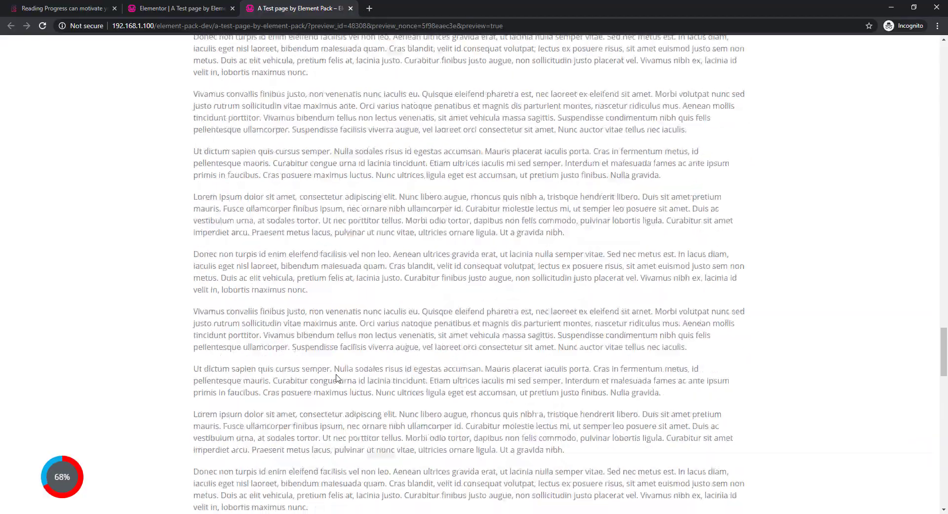
scroll(337, 374, down, 2)
scroll(337, 374, up, 12)
scroll(337, 374, up, 20)
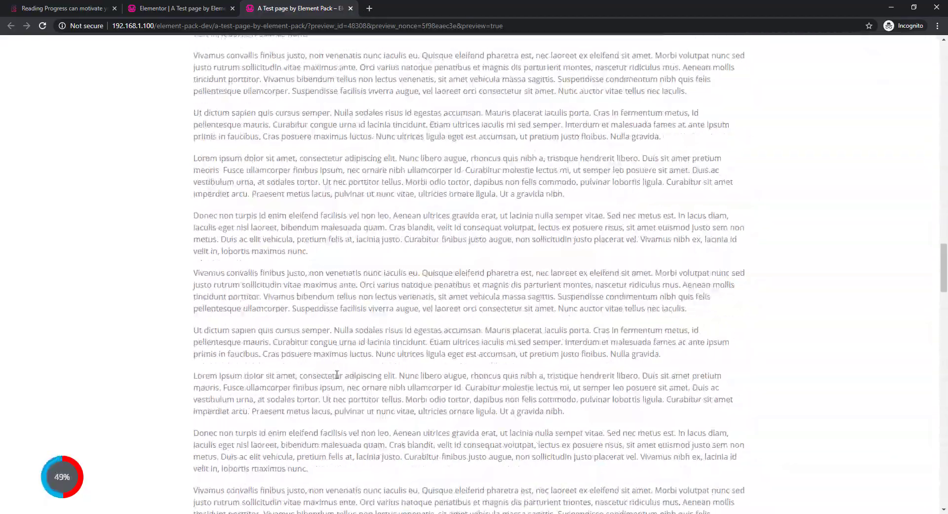
scroll(337, 375, up, 4)
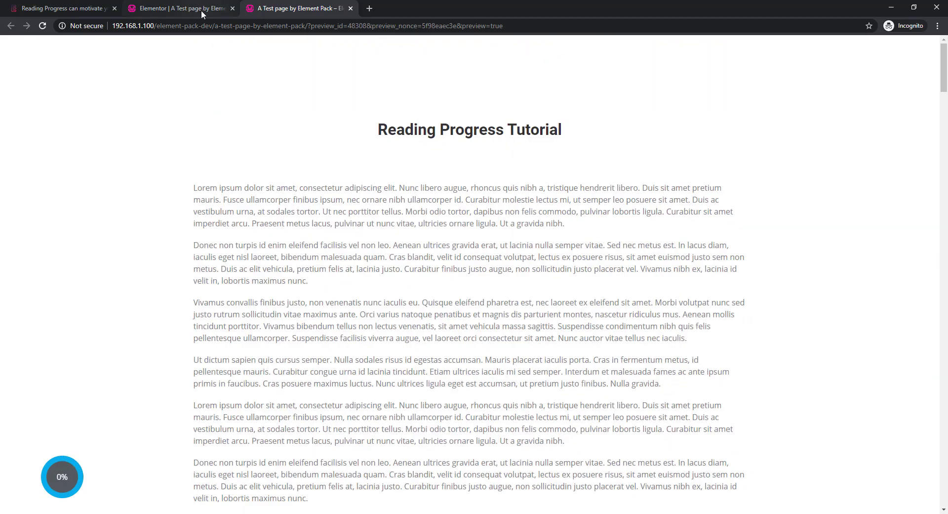
Return to the Elementor editor and open the Reading Progress widget's style settings.
click(200, 9)
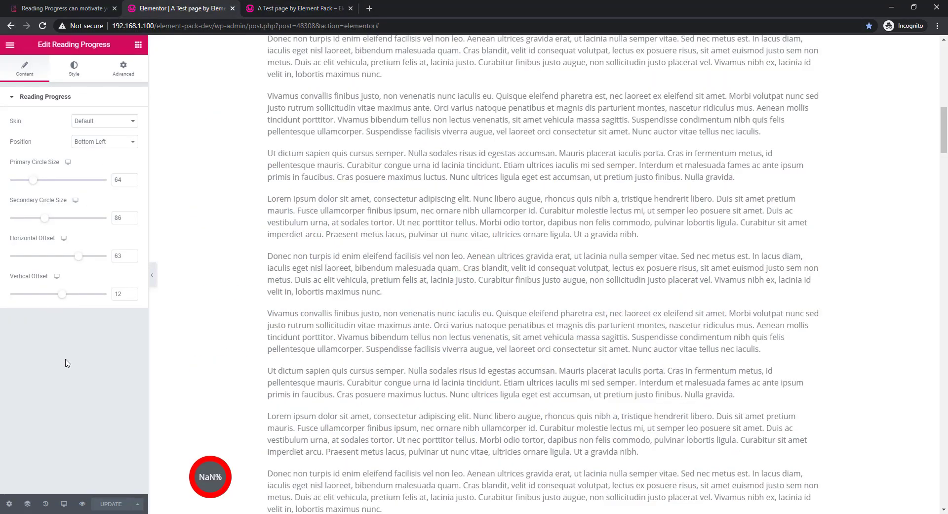
click(74, 70)
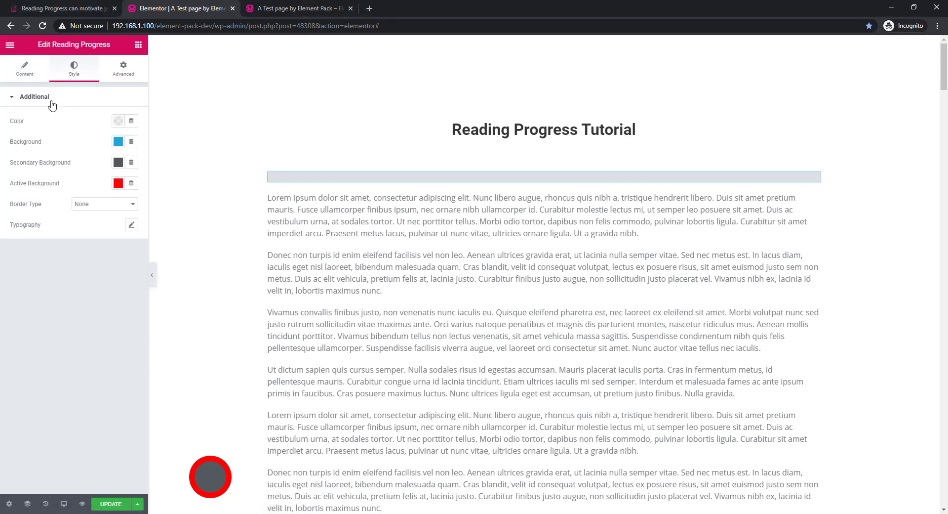
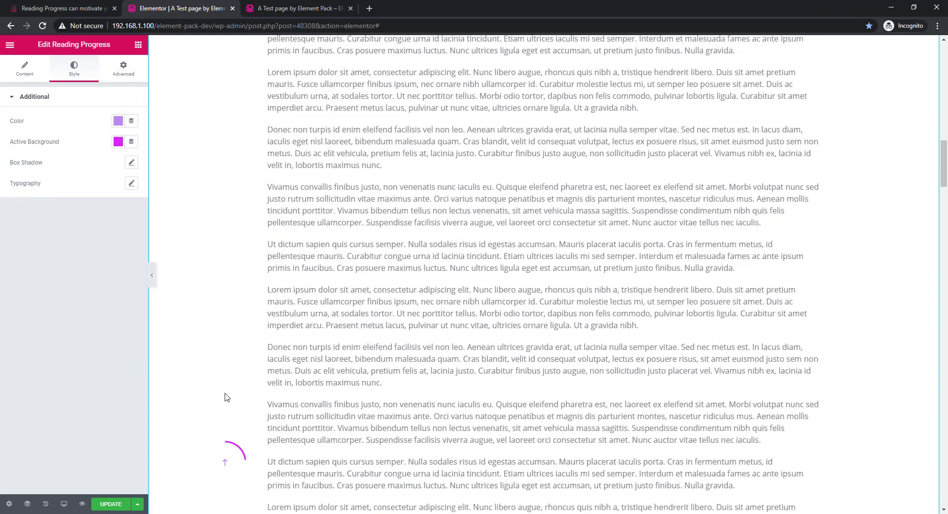
Set the Color of the back-to-top skin's arrow to orange.
click(118, 121)
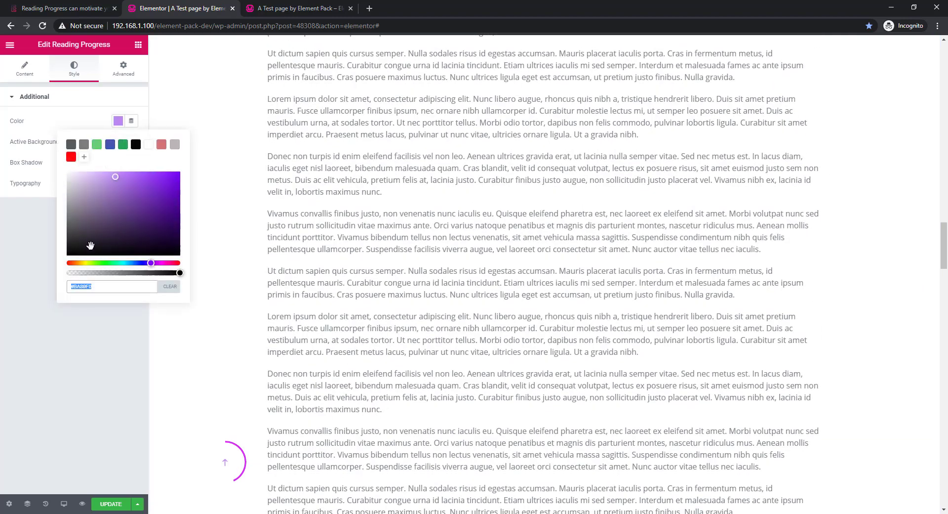
click(78, 262)
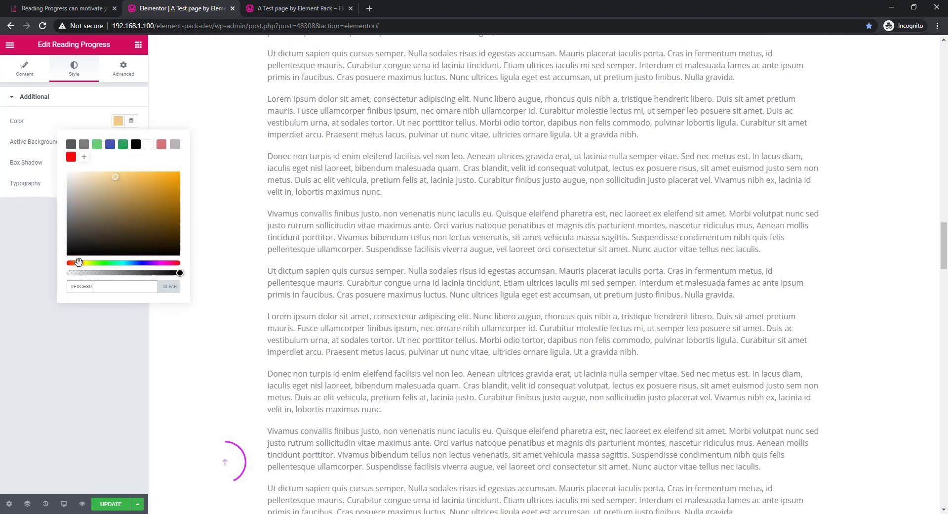
click(92, 127)
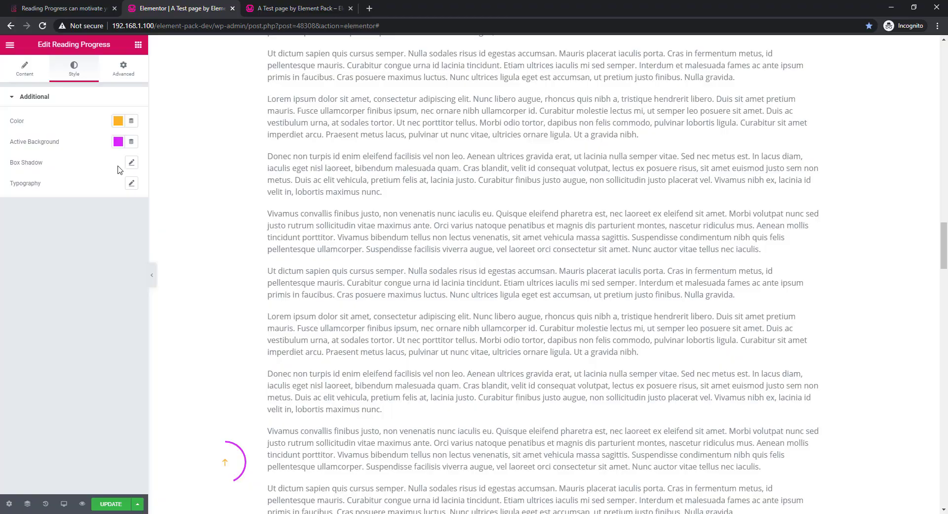
Change the Reading Progress skin to Horizontal Progress and check its bar while moving through the page.
scroll(250, 402, down, 20)
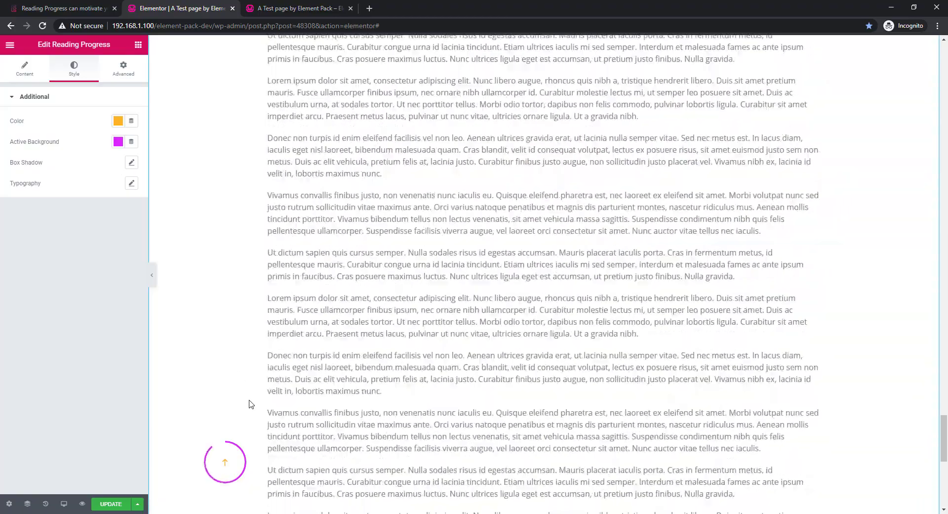
scroll(250, 403, up, 7)
click(25, 69)
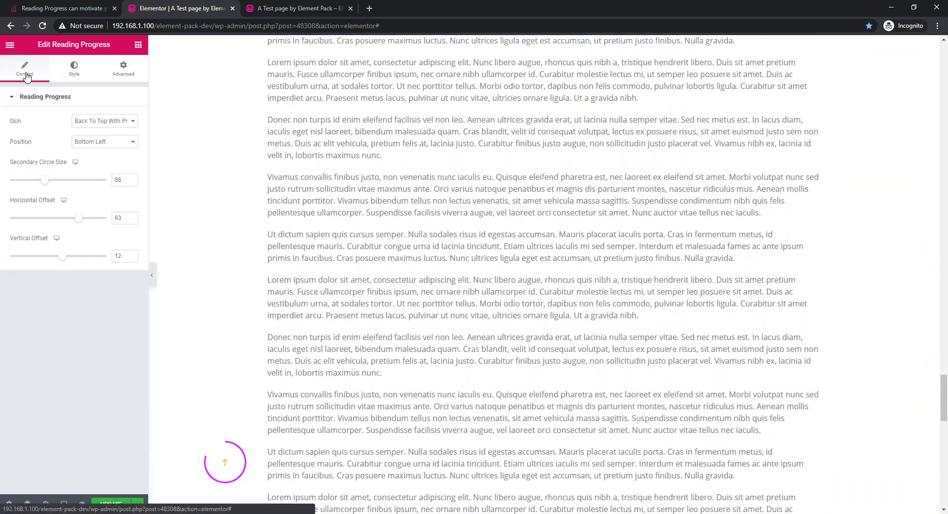
click(127, 121)
click(109, 147)
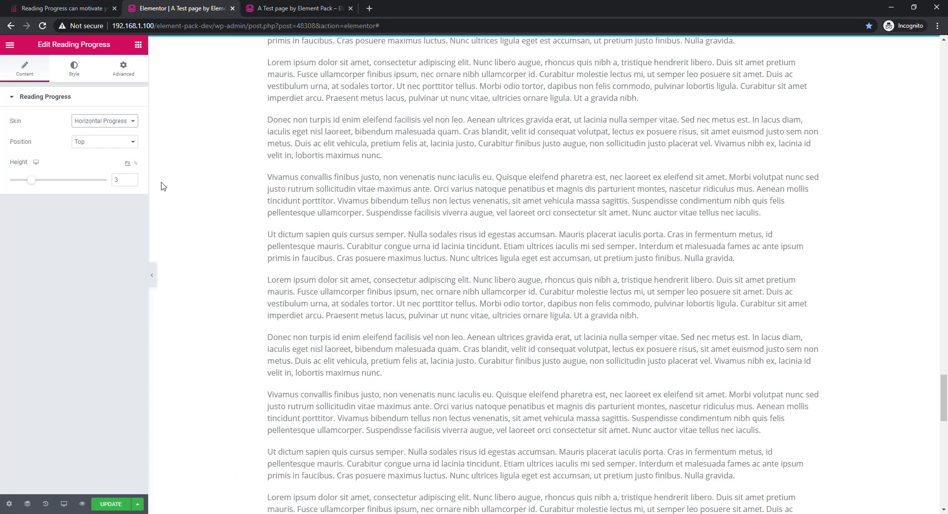
scroll(271, 267, down, 5)
scroll(270, 267, up, 1)
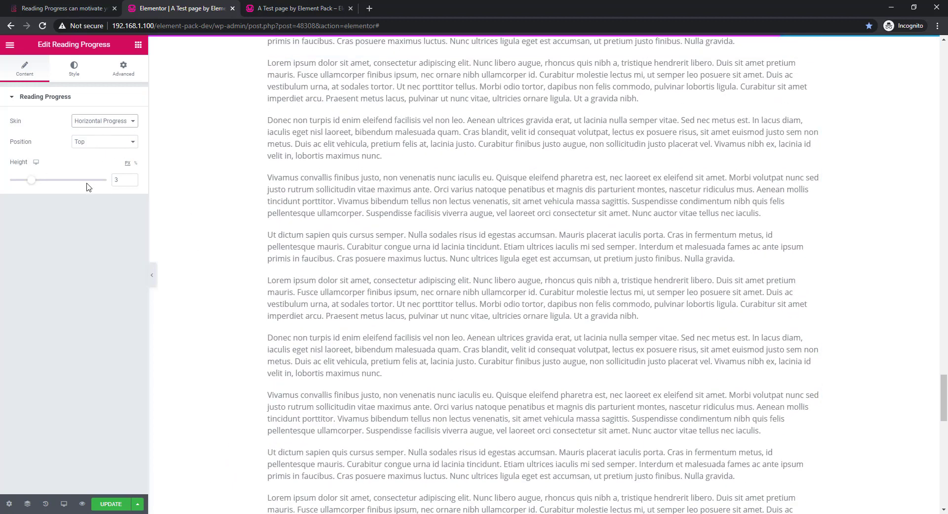
Set the Background color of the horizontal progress bar to crimson pink.
click(74, 70)
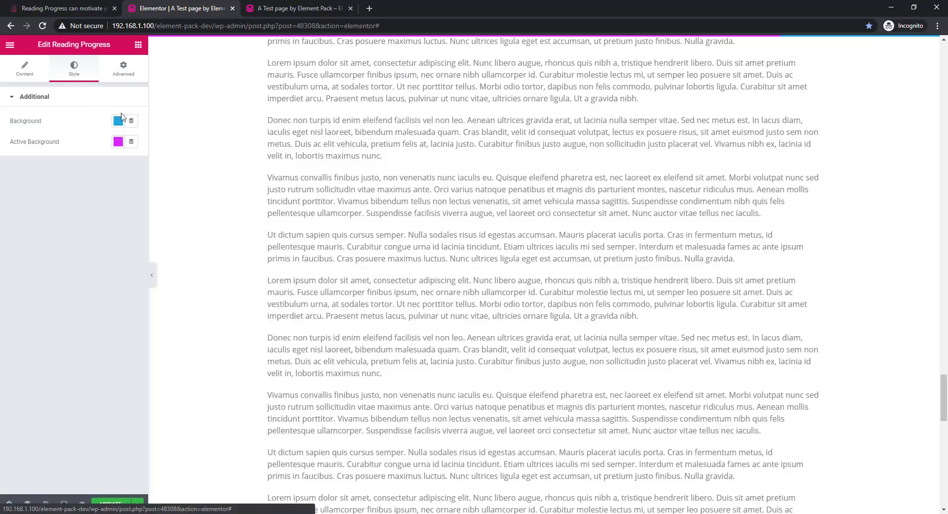
scroll(252, 156, up, 10)
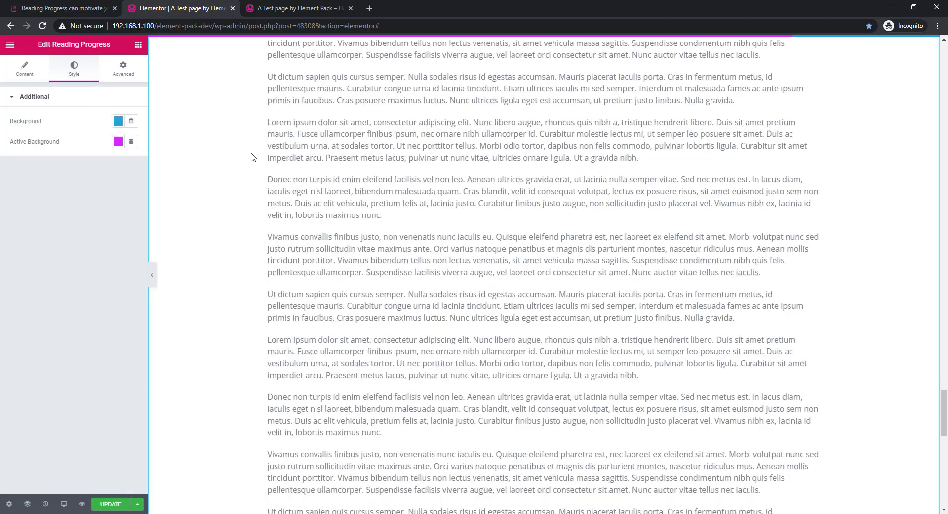
scroll(252, 156, down, 10)
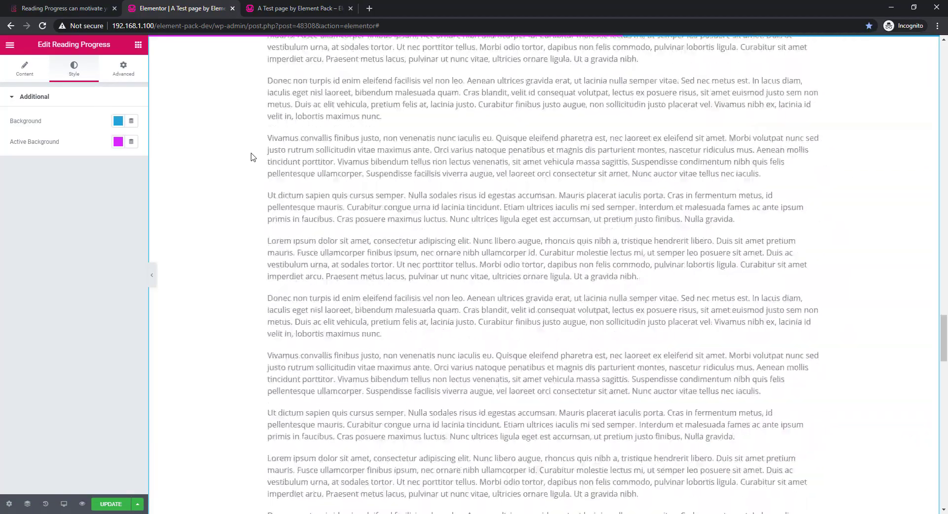
scroll(252, 156, up, 5)
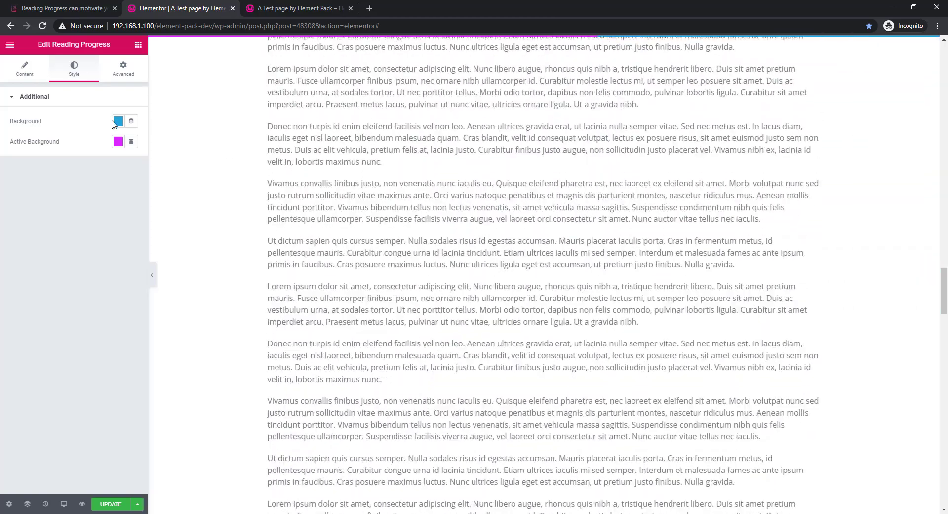
click(118, 121)
click(171, 263)
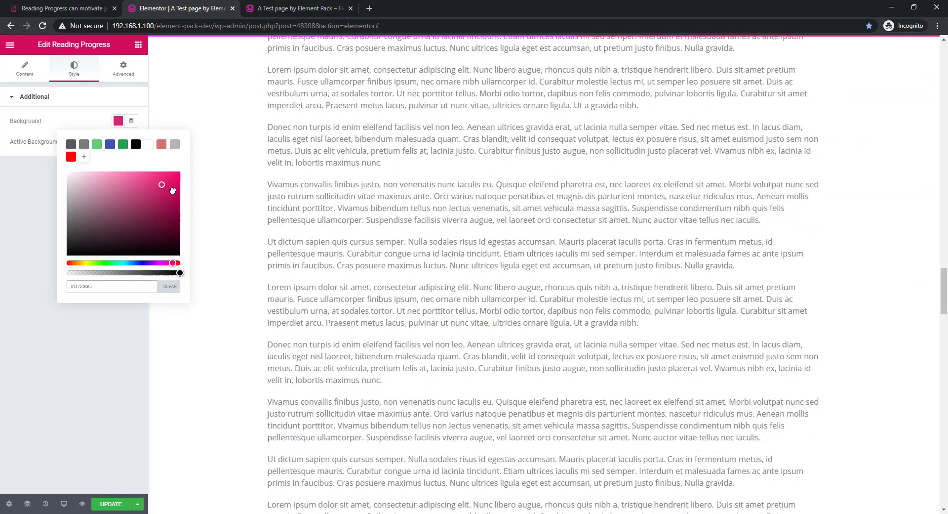
click(89, 129)
scroll(297, 208, up, 10)
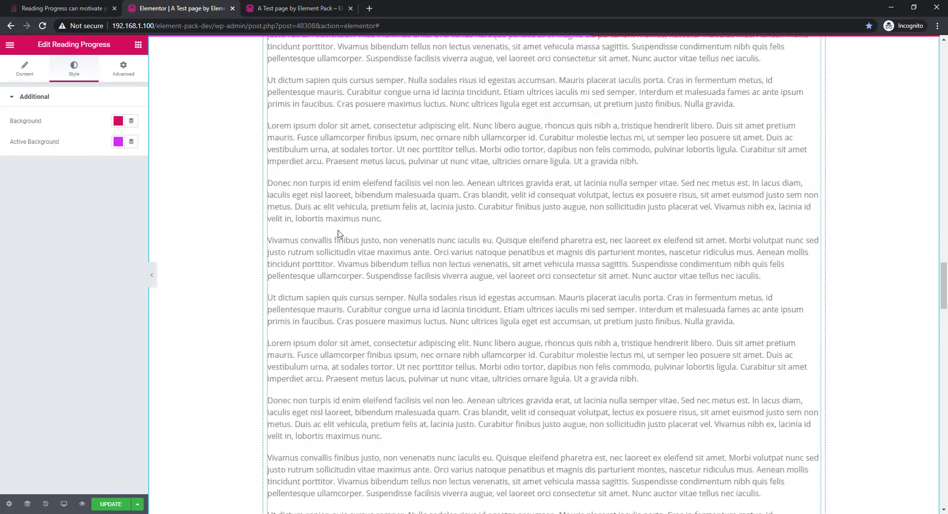
Set the Active Background of the horizontal progress bar to turquoise and check it along the page.
click(118, 141)
click(123, 165)
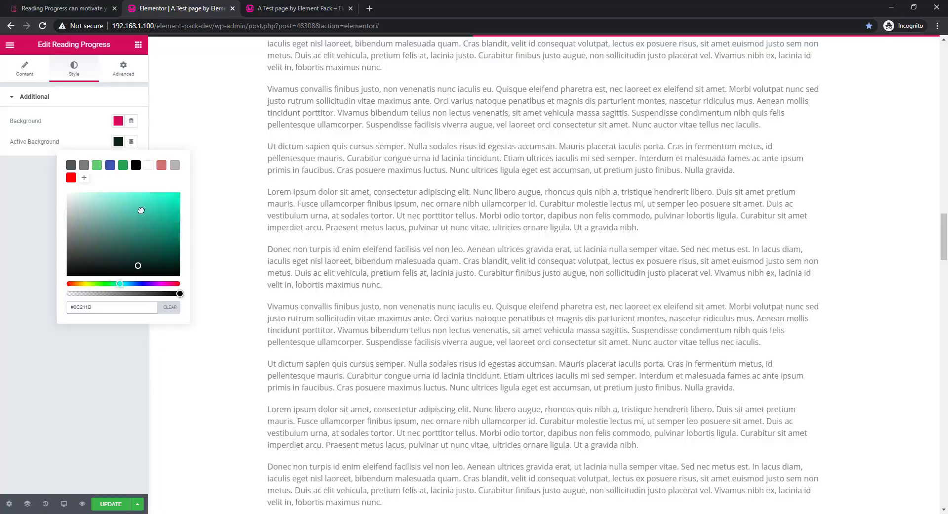
scroll(298, 211, down, 2)
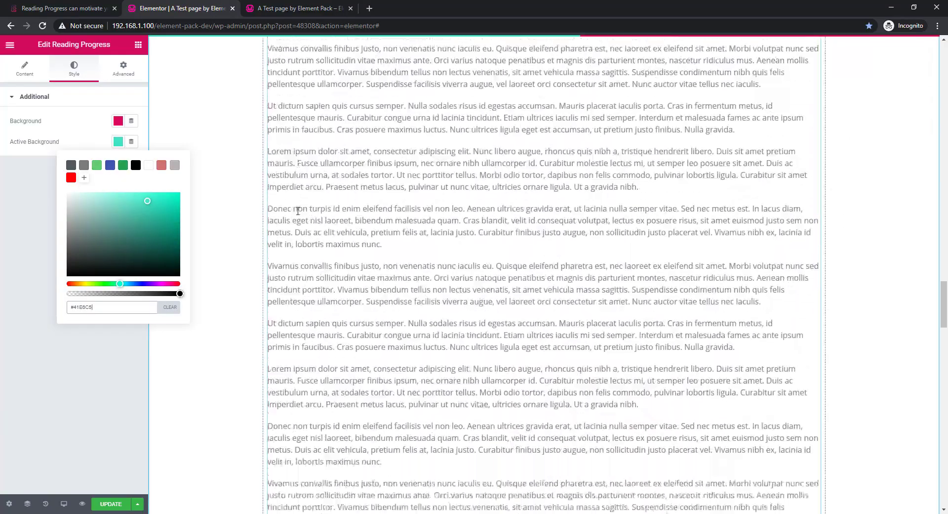
scroll(298, 211, up, 10)
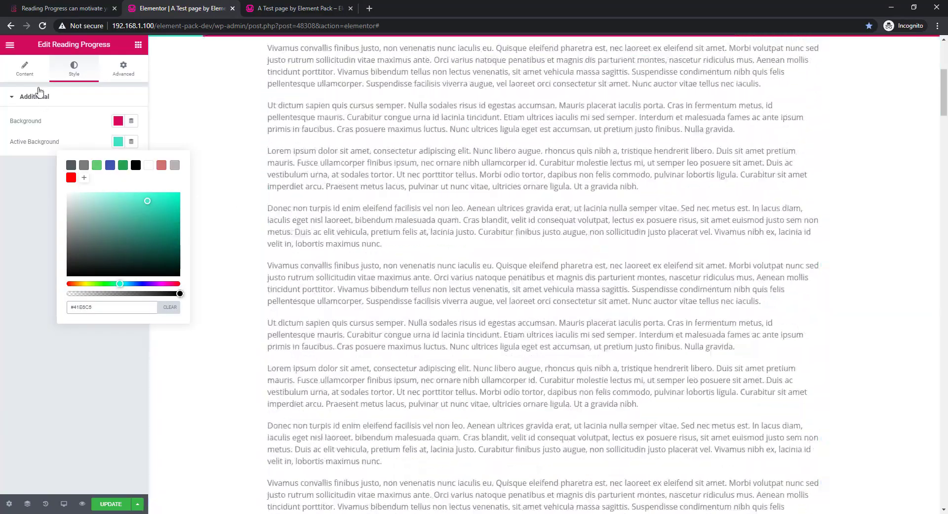
Change the Reading Progress skin to Progress With Cursor and check how the cursor's circle fills along the page.
click(28, 79)
click(28, 79)
click(123, 122)
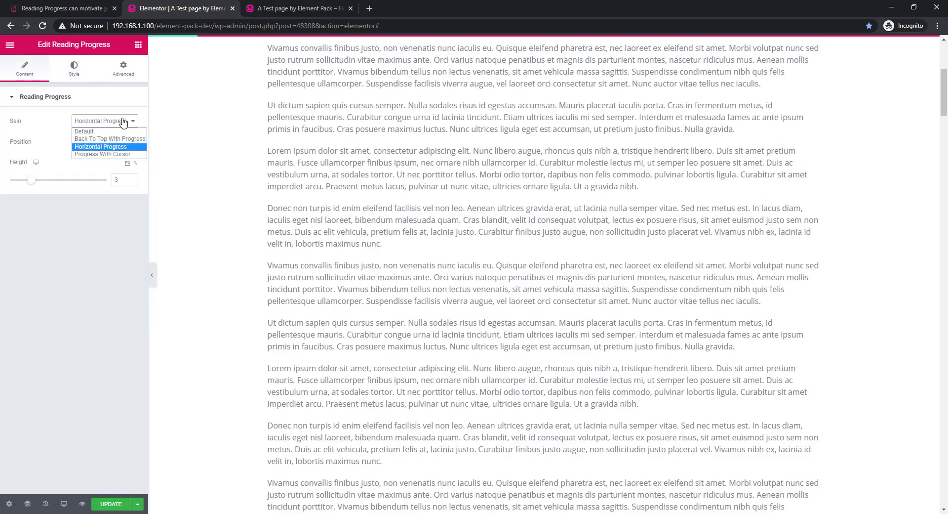
click(119, 157)
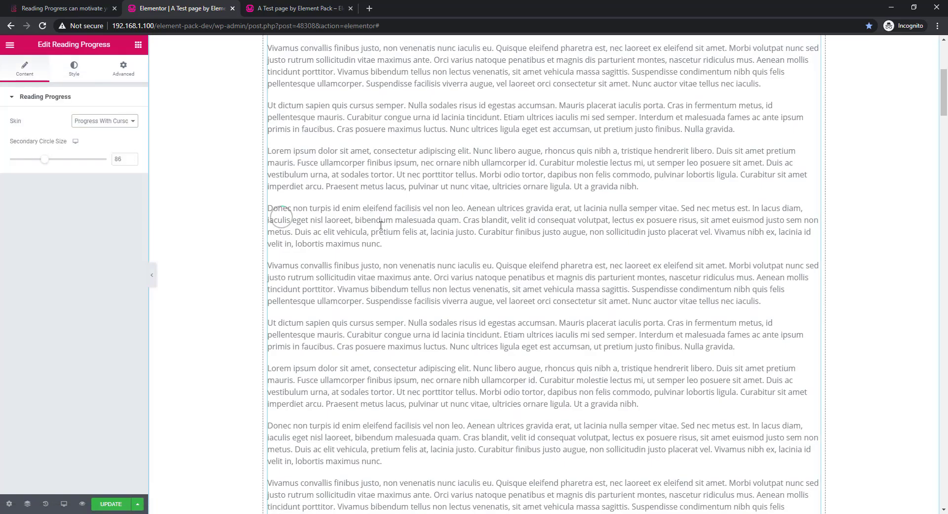
scroll(381, 232, down, 2)
scroll(380, 232, down, 10)
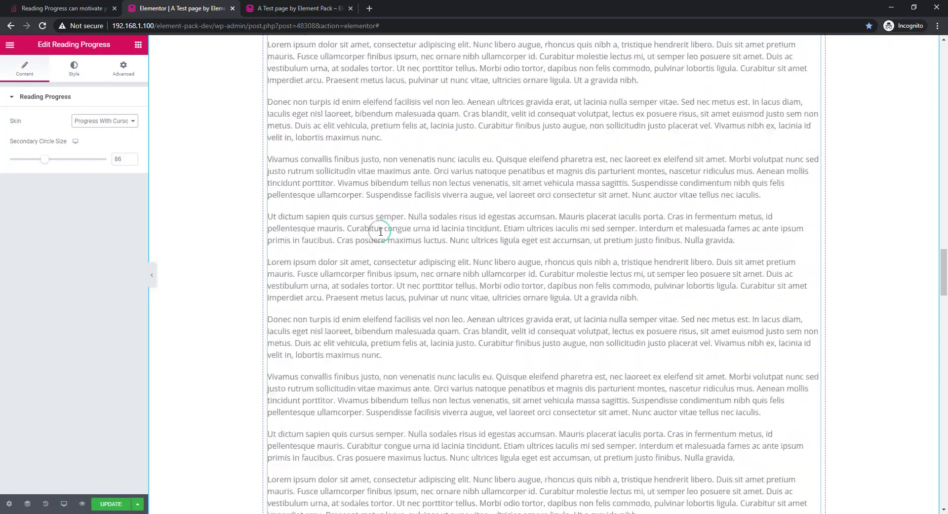
scroll(381, 232, down, 2)
Set the Active Background of the cursor's progress circle to orange and check it down to the page's end.
click(74, 68)
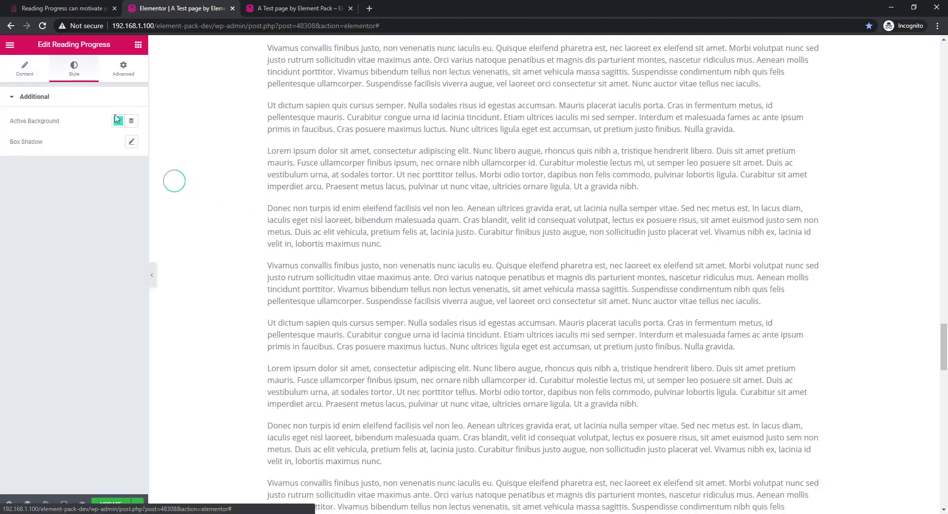
click(119, 121)
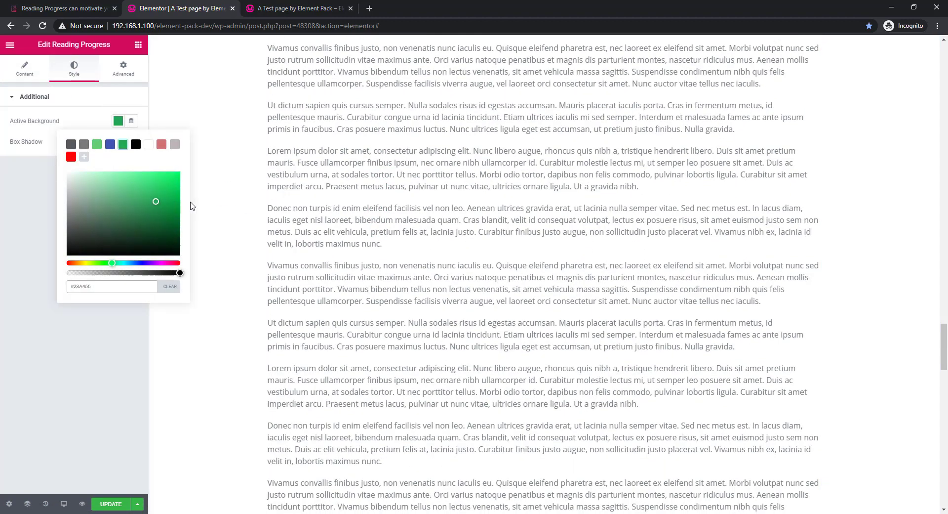
click(172, 263)
drag(135, 262, 75, 262)
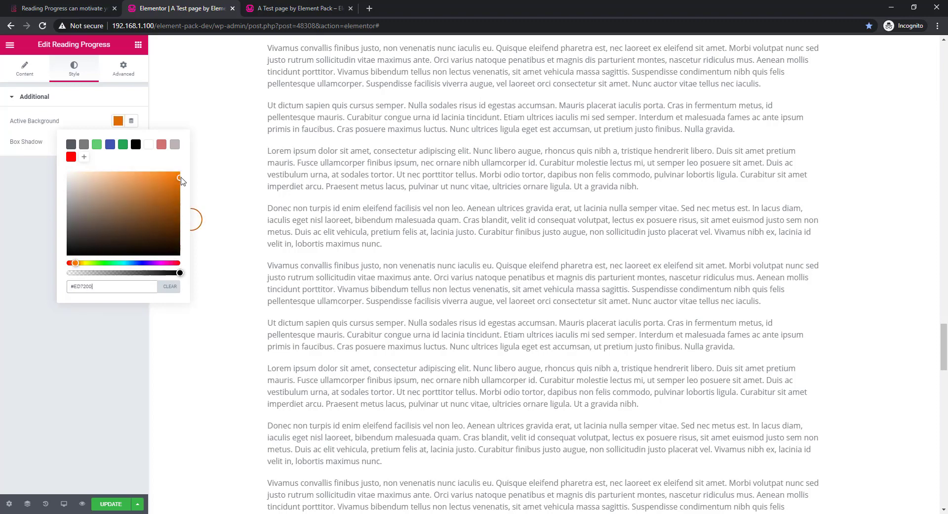
click(212, 208)
scroll(258, 218, down, 10)
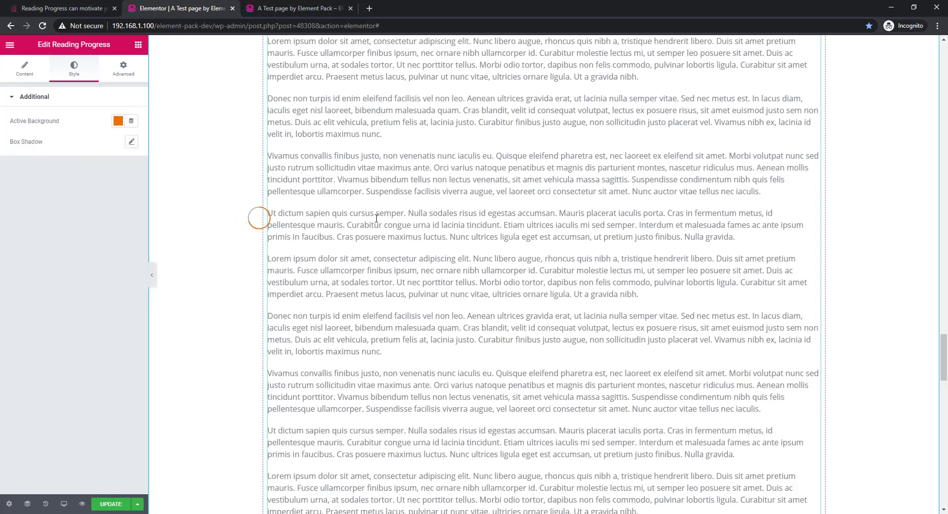
scroll(382, 233, up, 15)
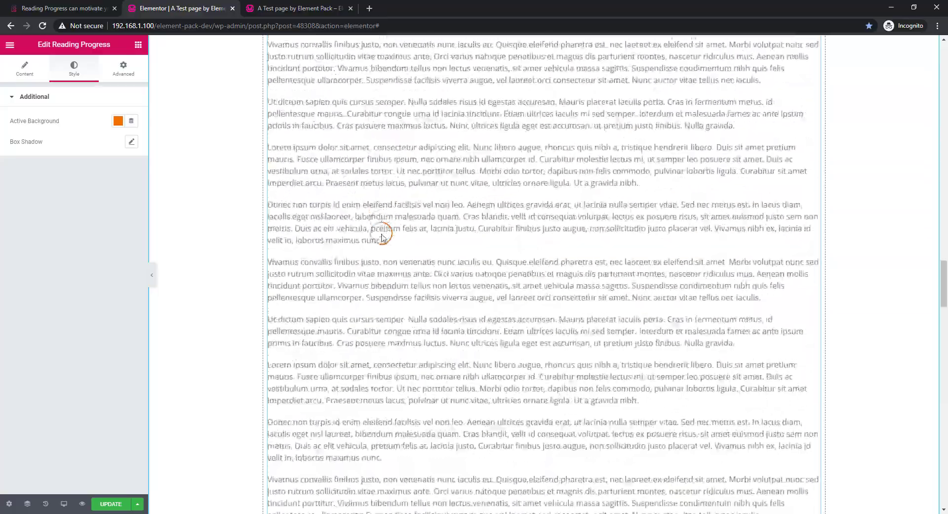
scroll(383, 233, down, 15)
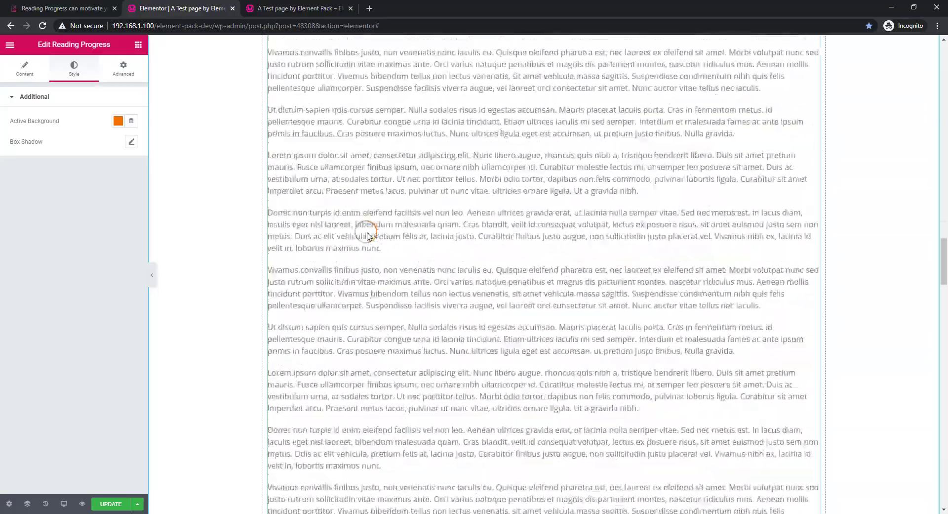
scroll(377, 237, down, 5)
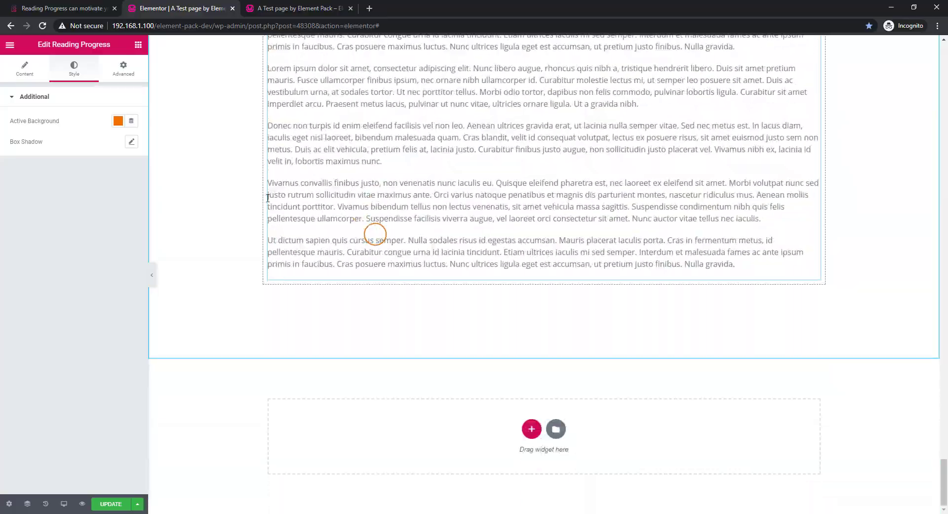
Change the Reading Progress skin back to Default.
click(23, 72)
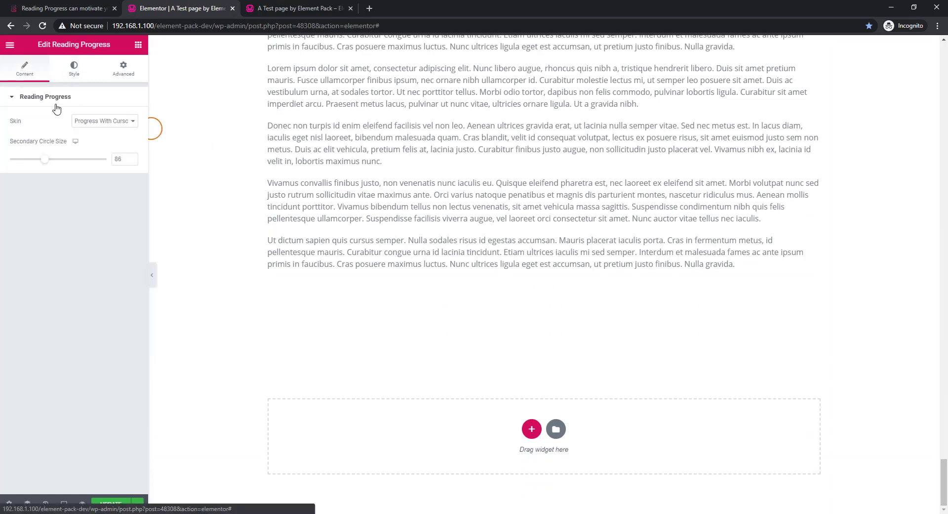
click(129, 122)
click(101, 133)
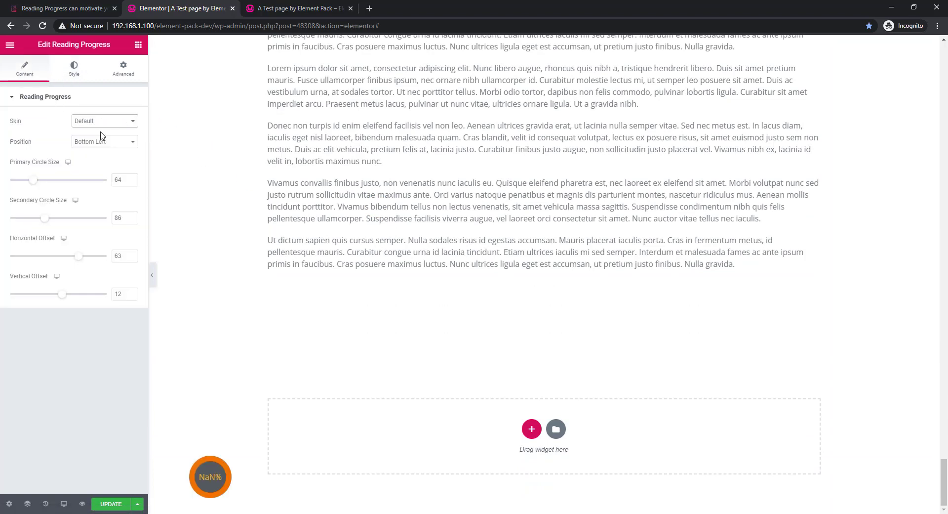
scroll(375, 228, up, 8)
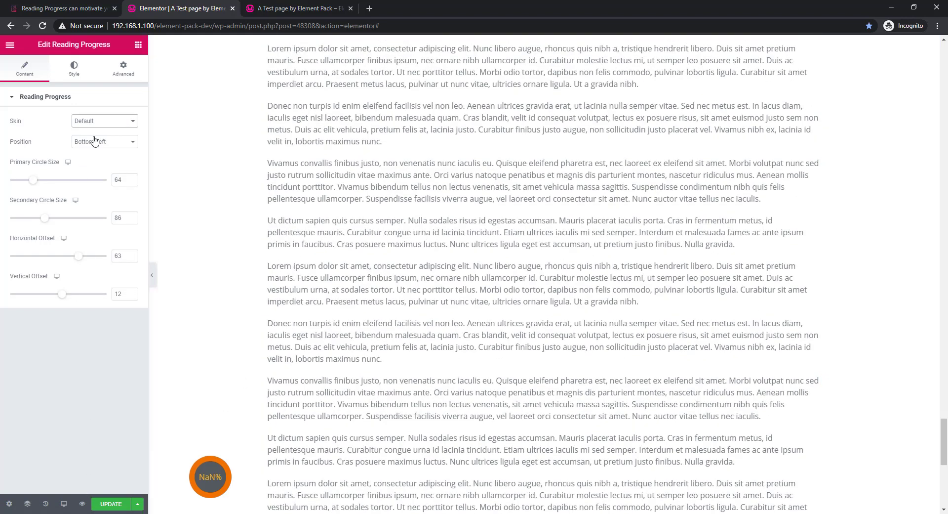
Give the Default skin's circle a Solid border in a pale pink color.
click(74, 69)
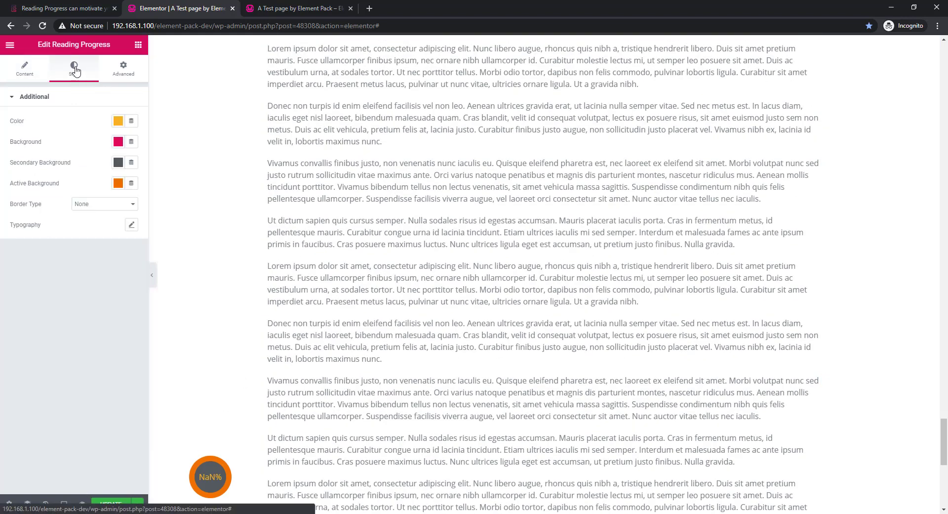
click(133, 205)
click(81, 222)
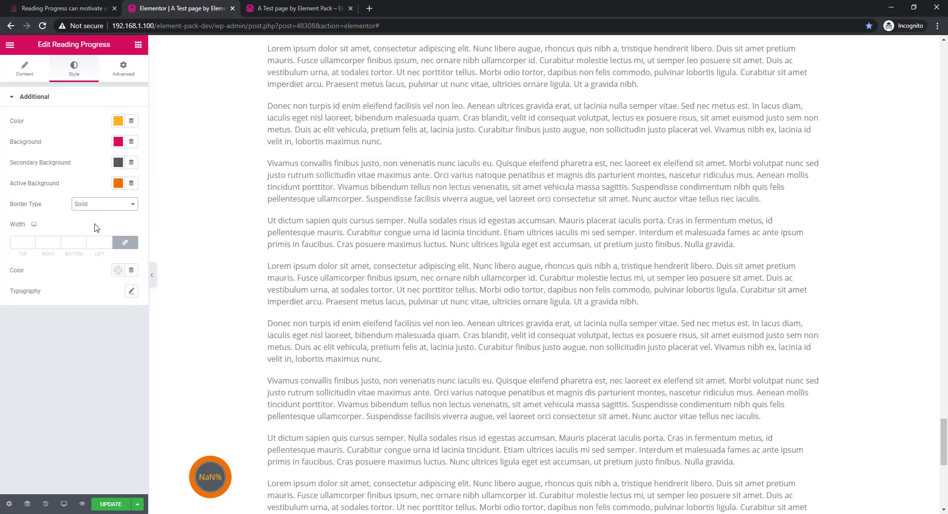
click(119, 270)
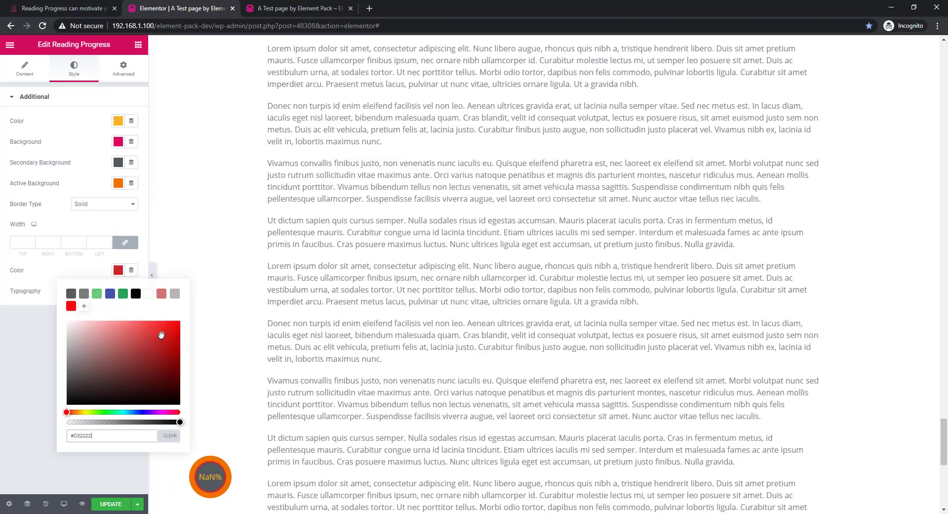
click(75, 328)
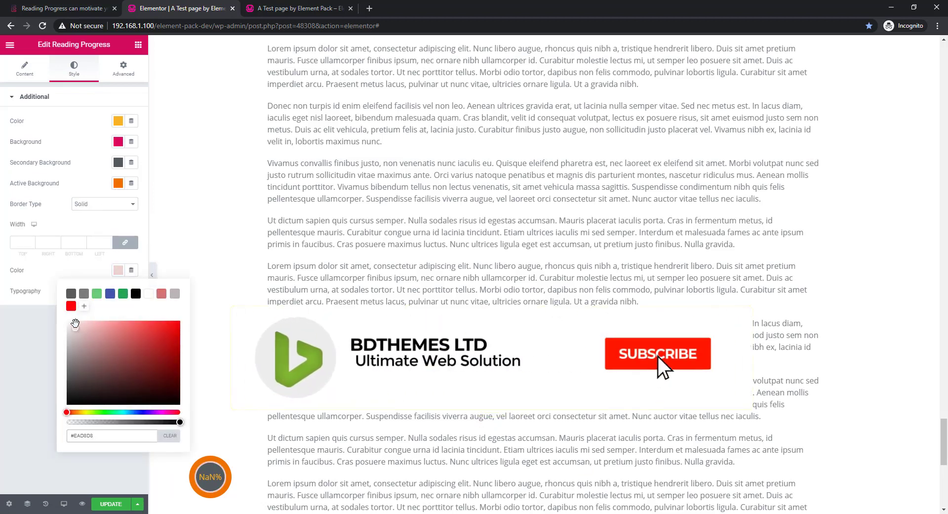
click(84, 274)
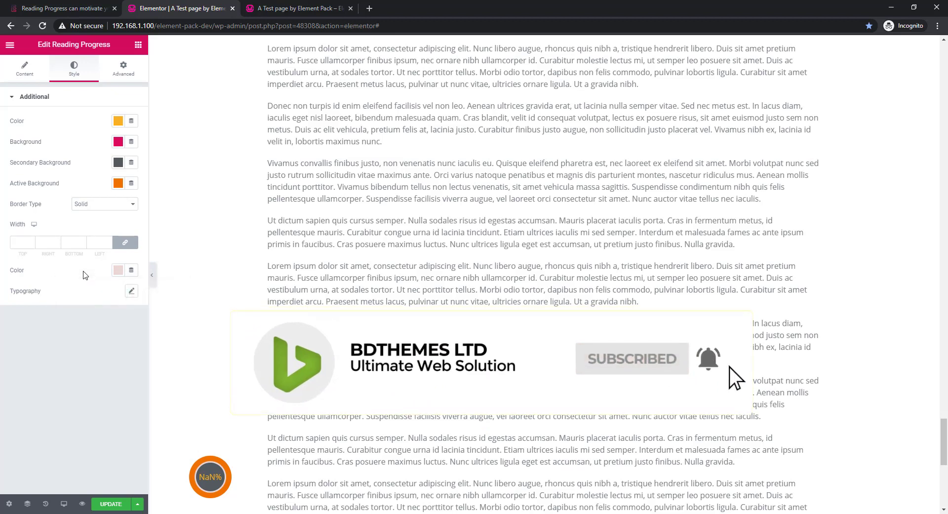
Switch to the test page preview, reload it and examine the restyled circle and percentage while moving down and back up.
key(ctrl+Tab)
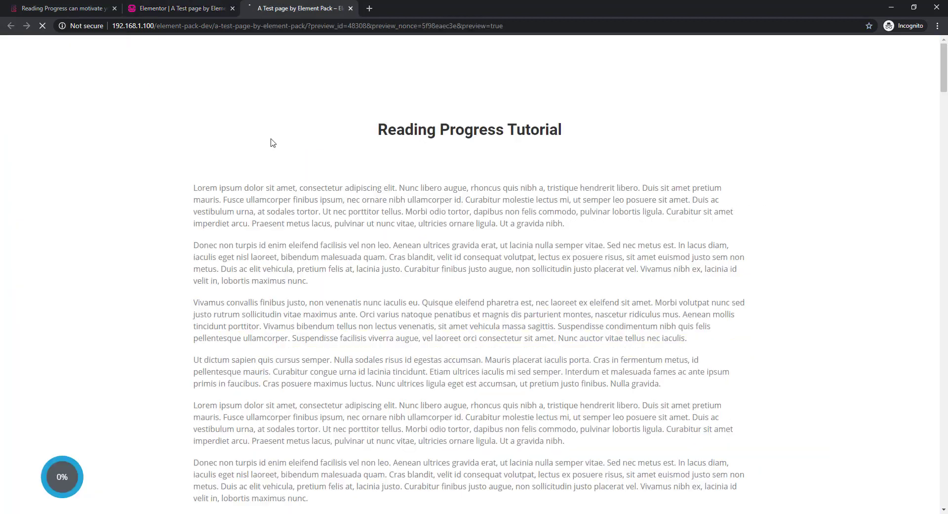
key(F5)
scroll(235, 371, down, 20)
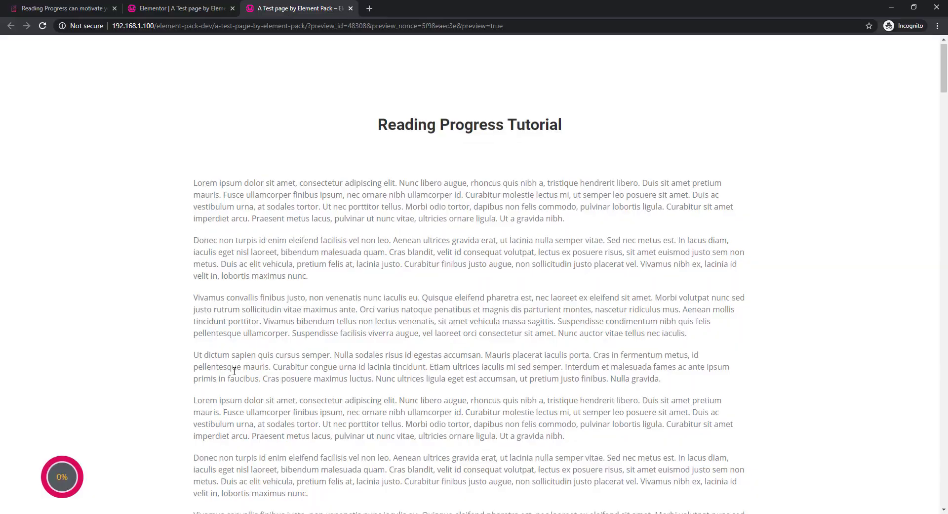
scroll(234, 370, down, 20)
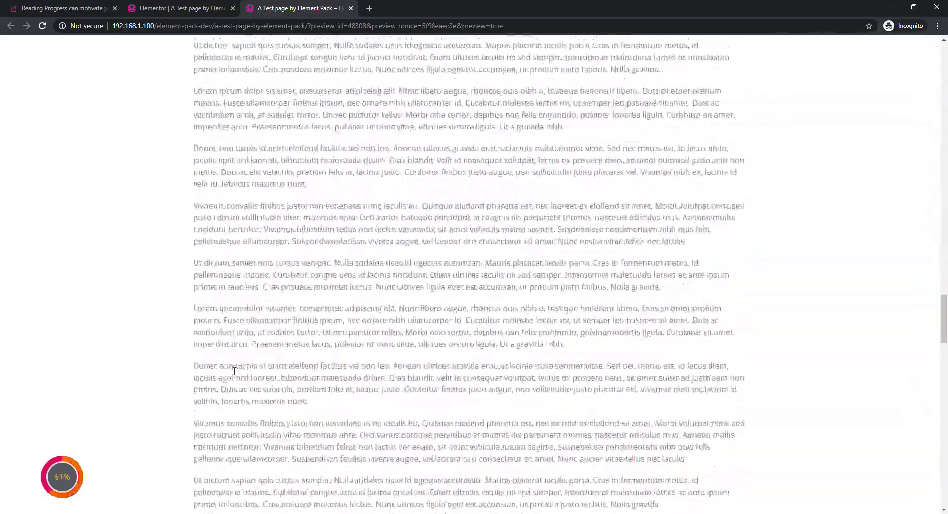
scroll(235, 374, up, 18)
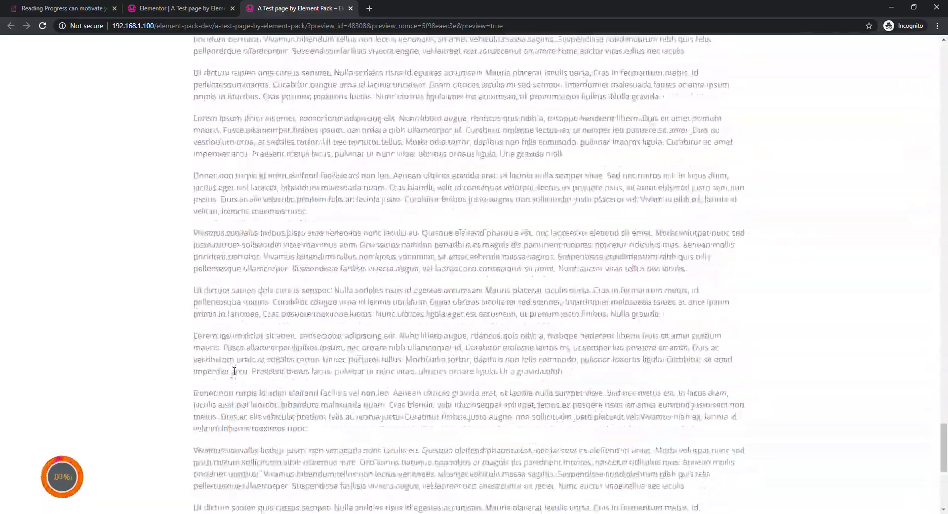
scroll(235, 371, up, 17)
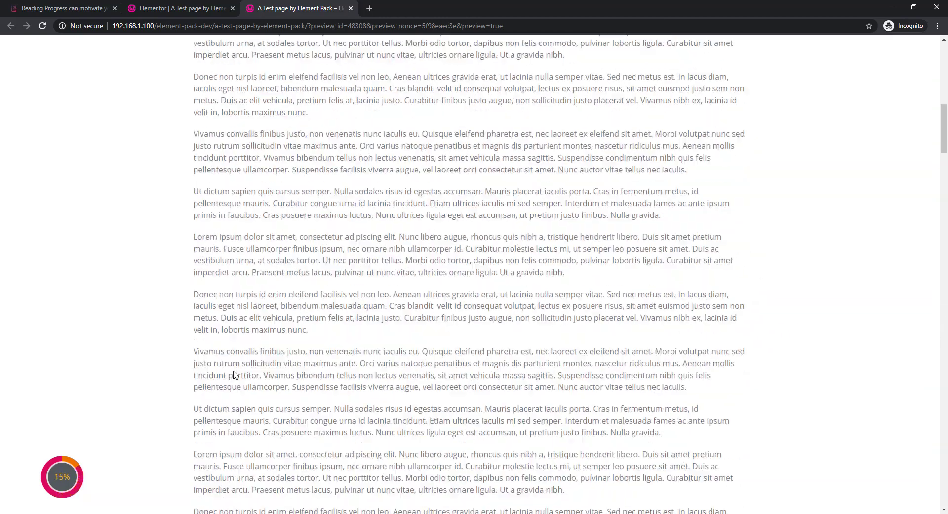